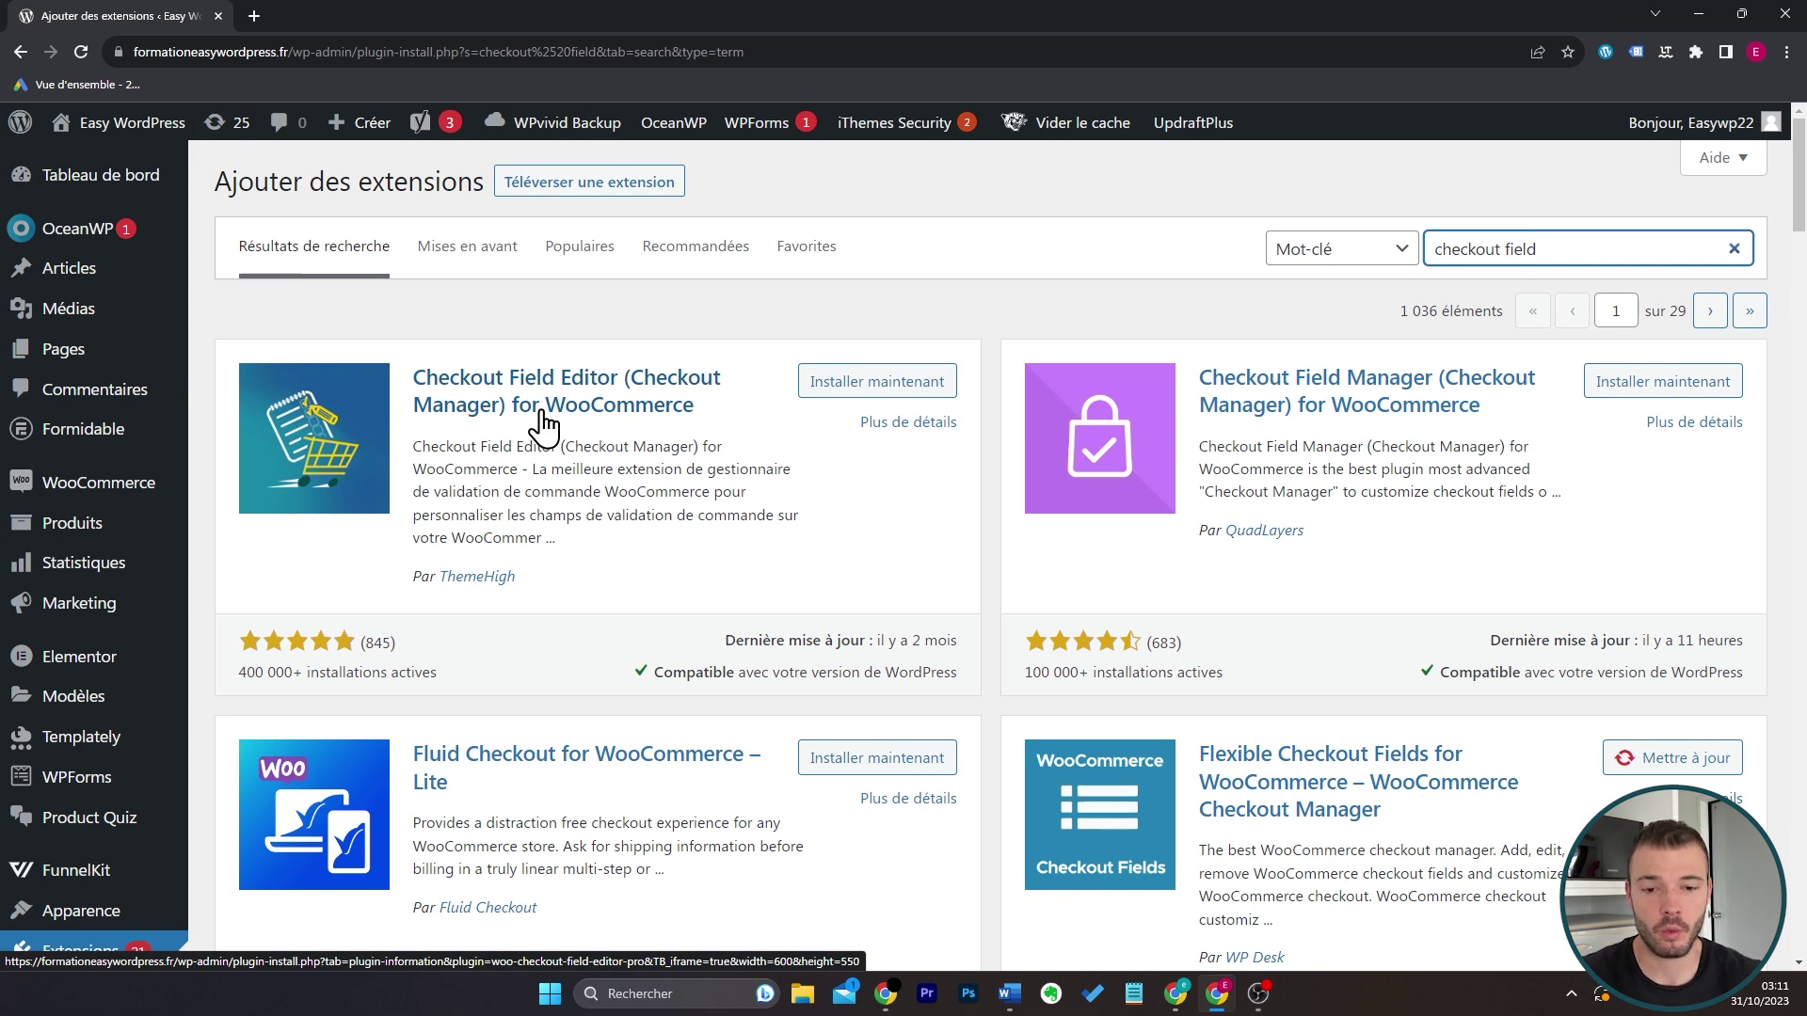
Install and activate the Checkout Field Editor (Checkout Manager) for WooCommerce plugin, and open the WooCommerce Checkout Fields settings
{"action": "left_click", "coordinate": [869, 388]}
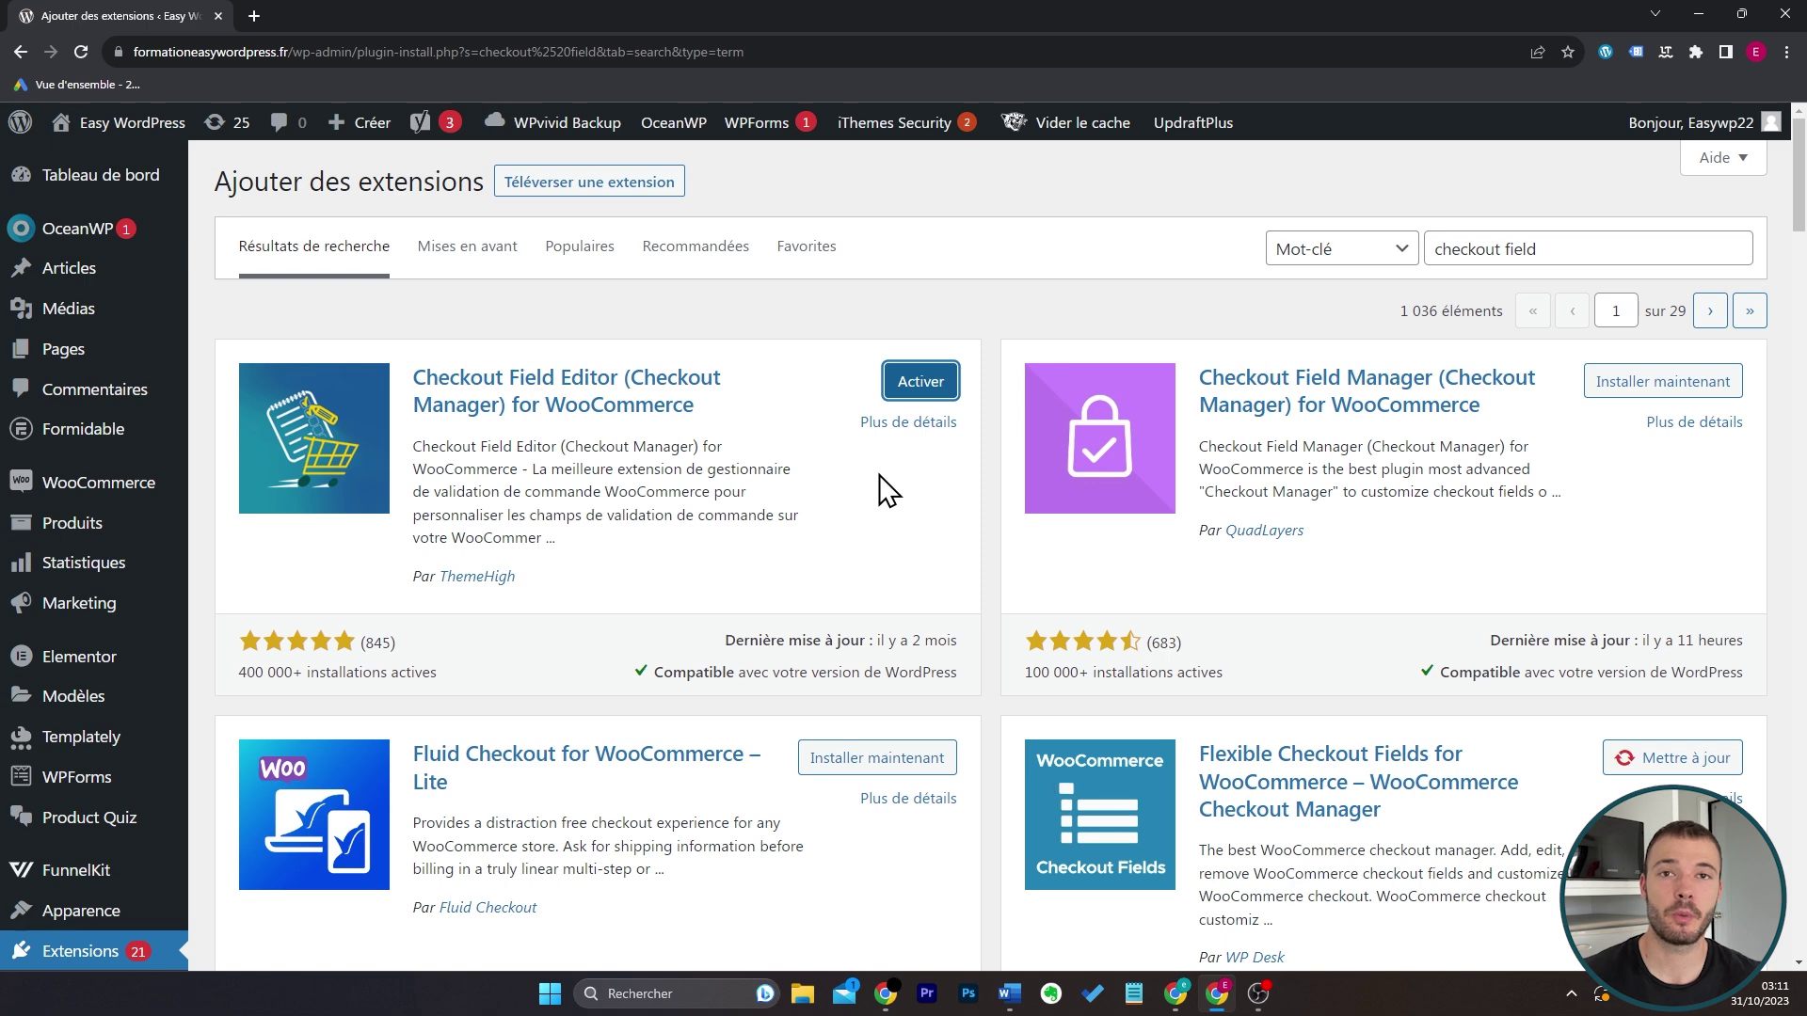
{"action": "left_click", "coordinate": [914, 386]}
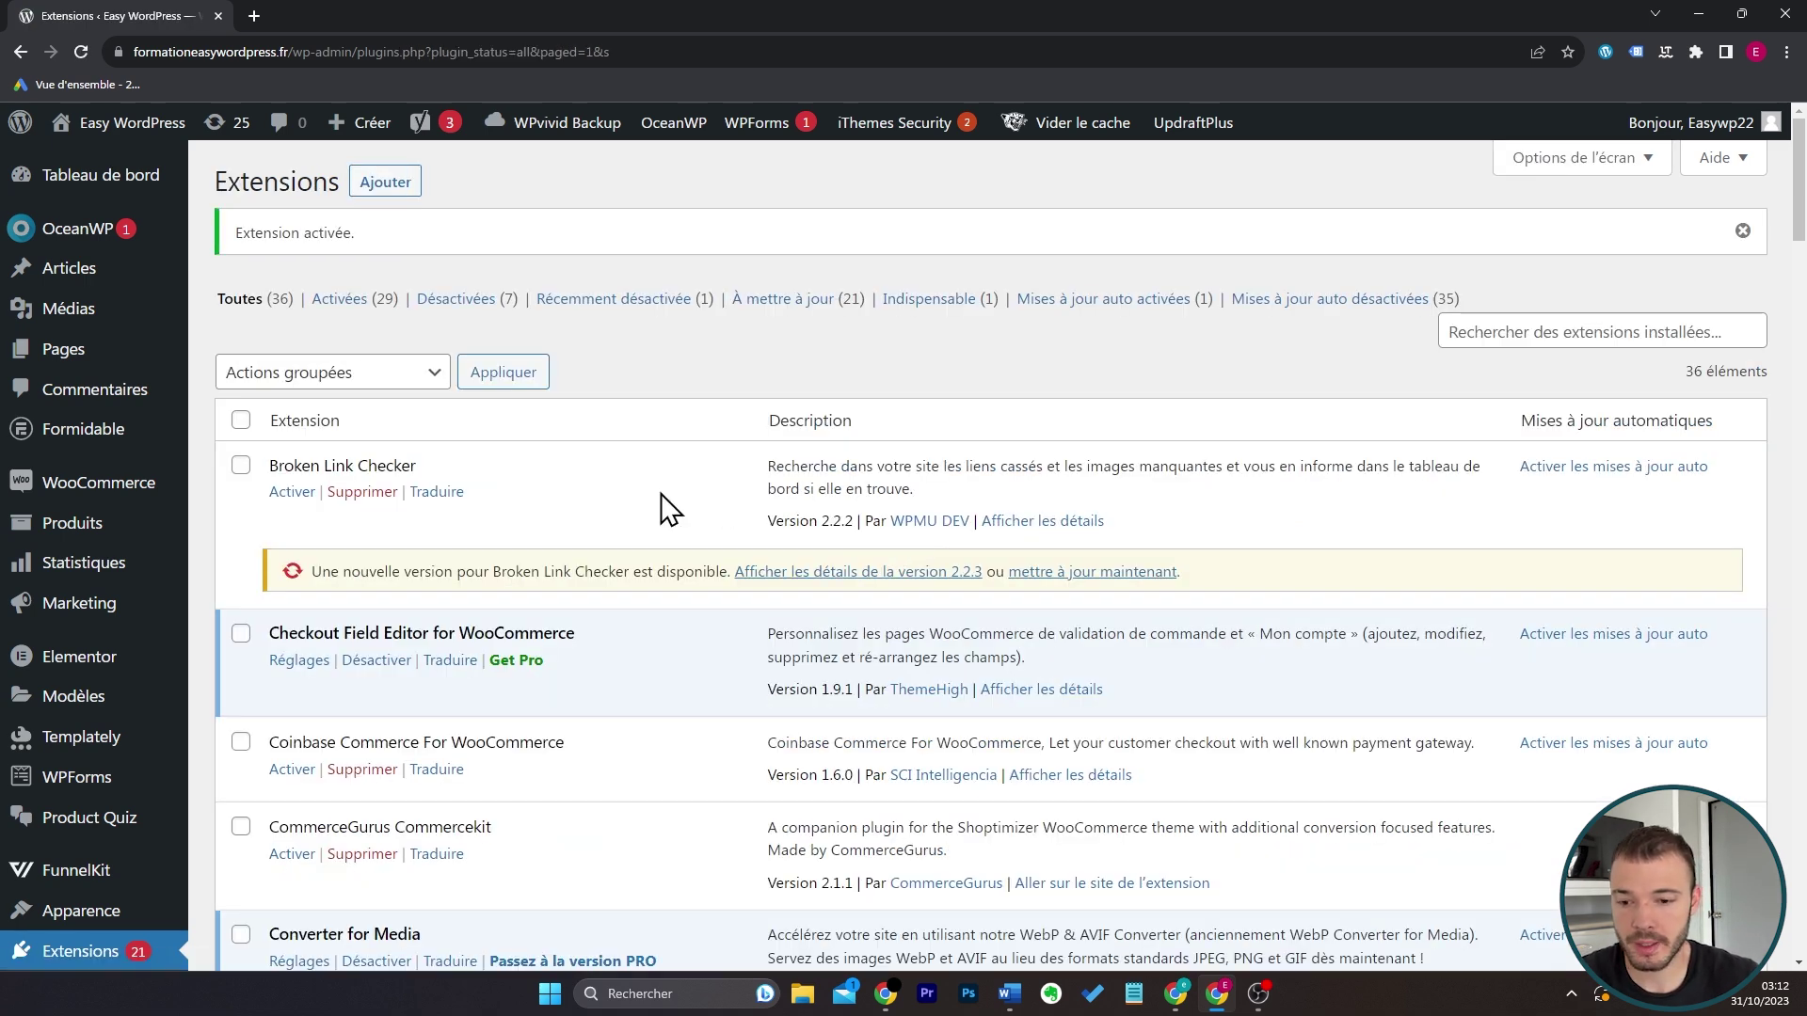
{"action": "mouse_move", "coordinate": [181, 483]}
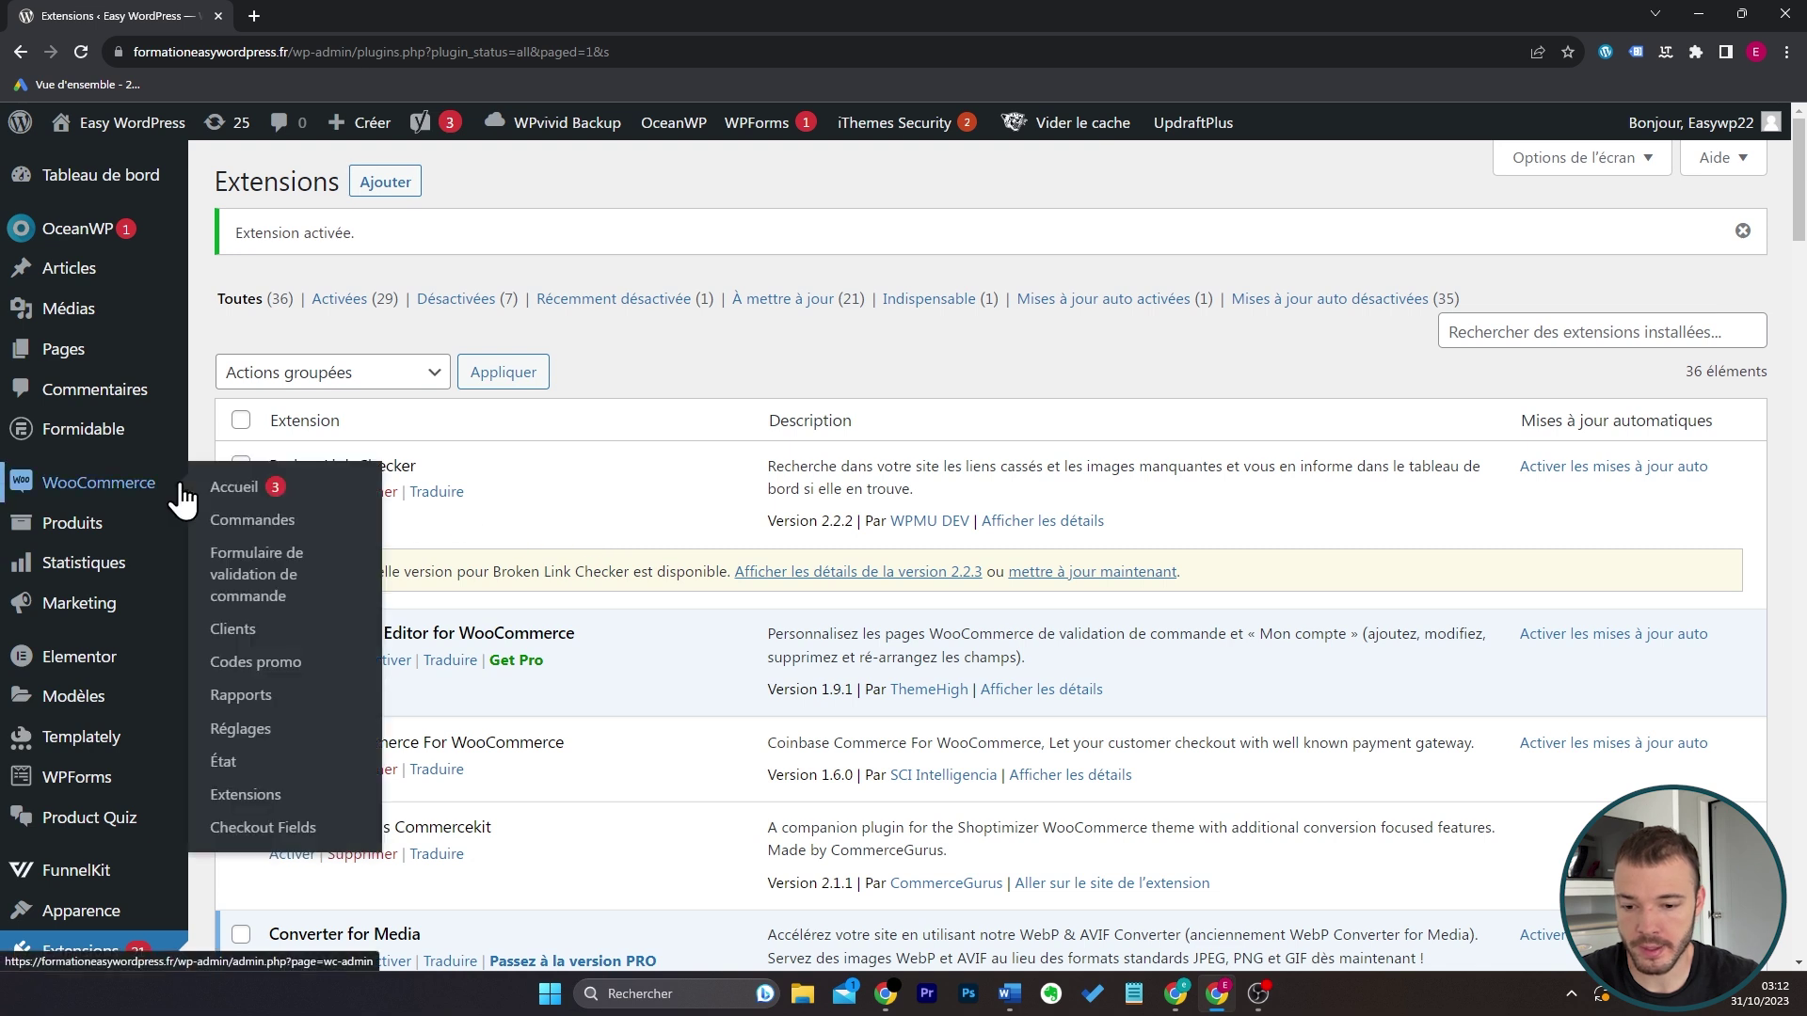
{"action": "left_click", "coordinate": [278, 832]}
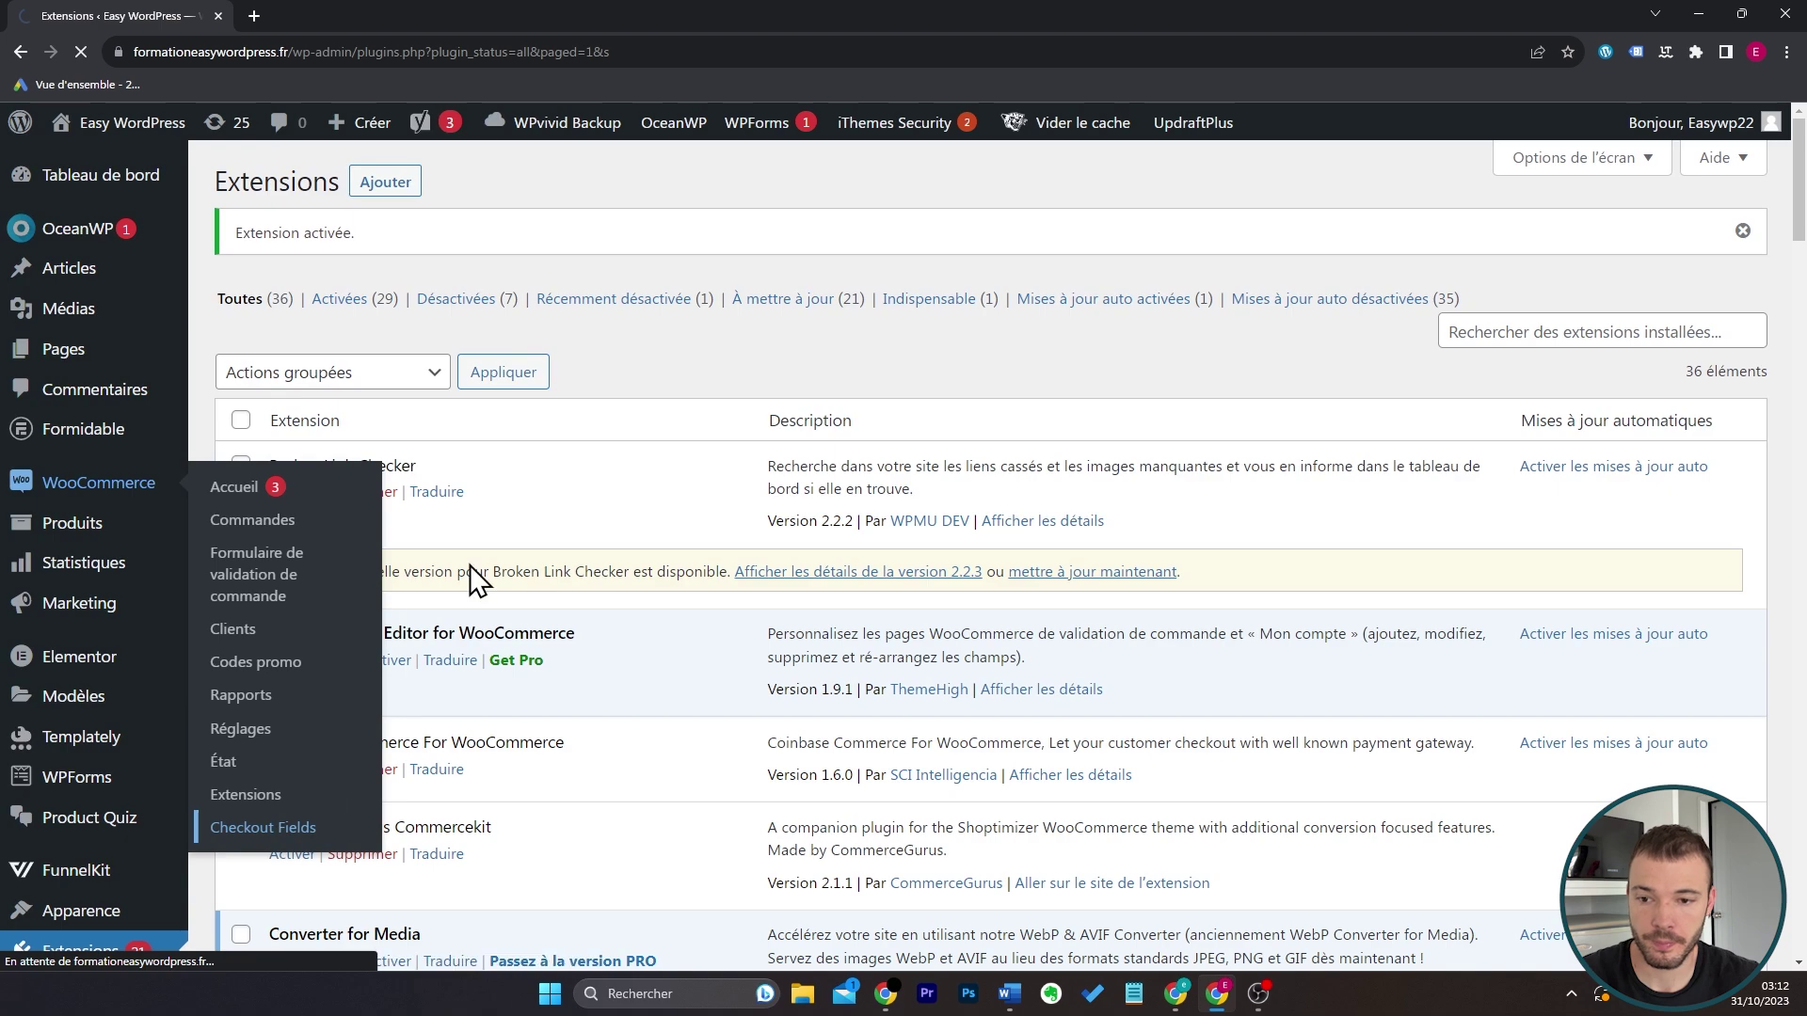
Move the E-mail field above Prénom in the billing form, directly below the VOS INFORMATIONS heading
{"action": "scroll", "coordinate": [1116, 426], "scroll_direction": "down", "scroll_amount": 5}
{"action": "scroll", "coordinate": [1116, 425], "scroll_direction": "down", "scroll_amount": 1}
{"action": "scroll", "coordinate": [1116, 426], "scroll_direction": "up", "scroll_amount": 6}
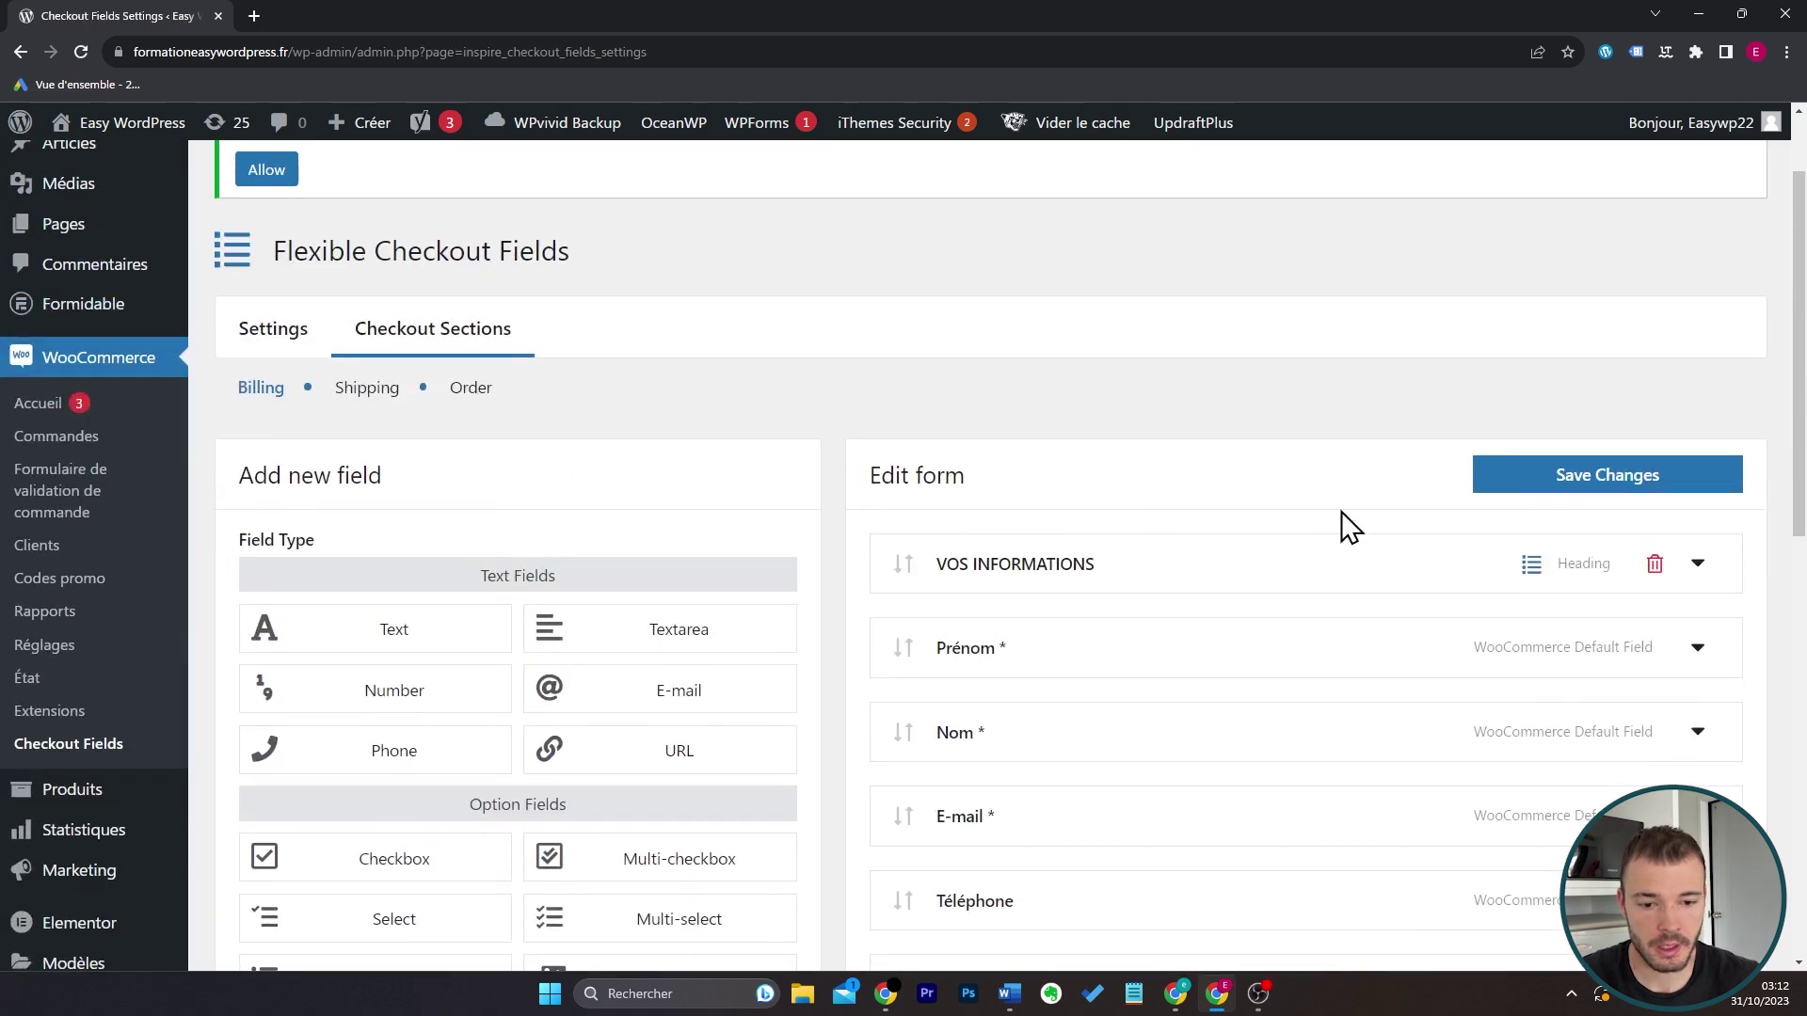
{"action": "scroll", "coordinate": [1342, 536], "scroll_direction": "down", "scroll_amount": 2}
{"action": "scroll", "coordinate": [1333, 462], "scroll_direction": "down", "scroll_amount": 4}
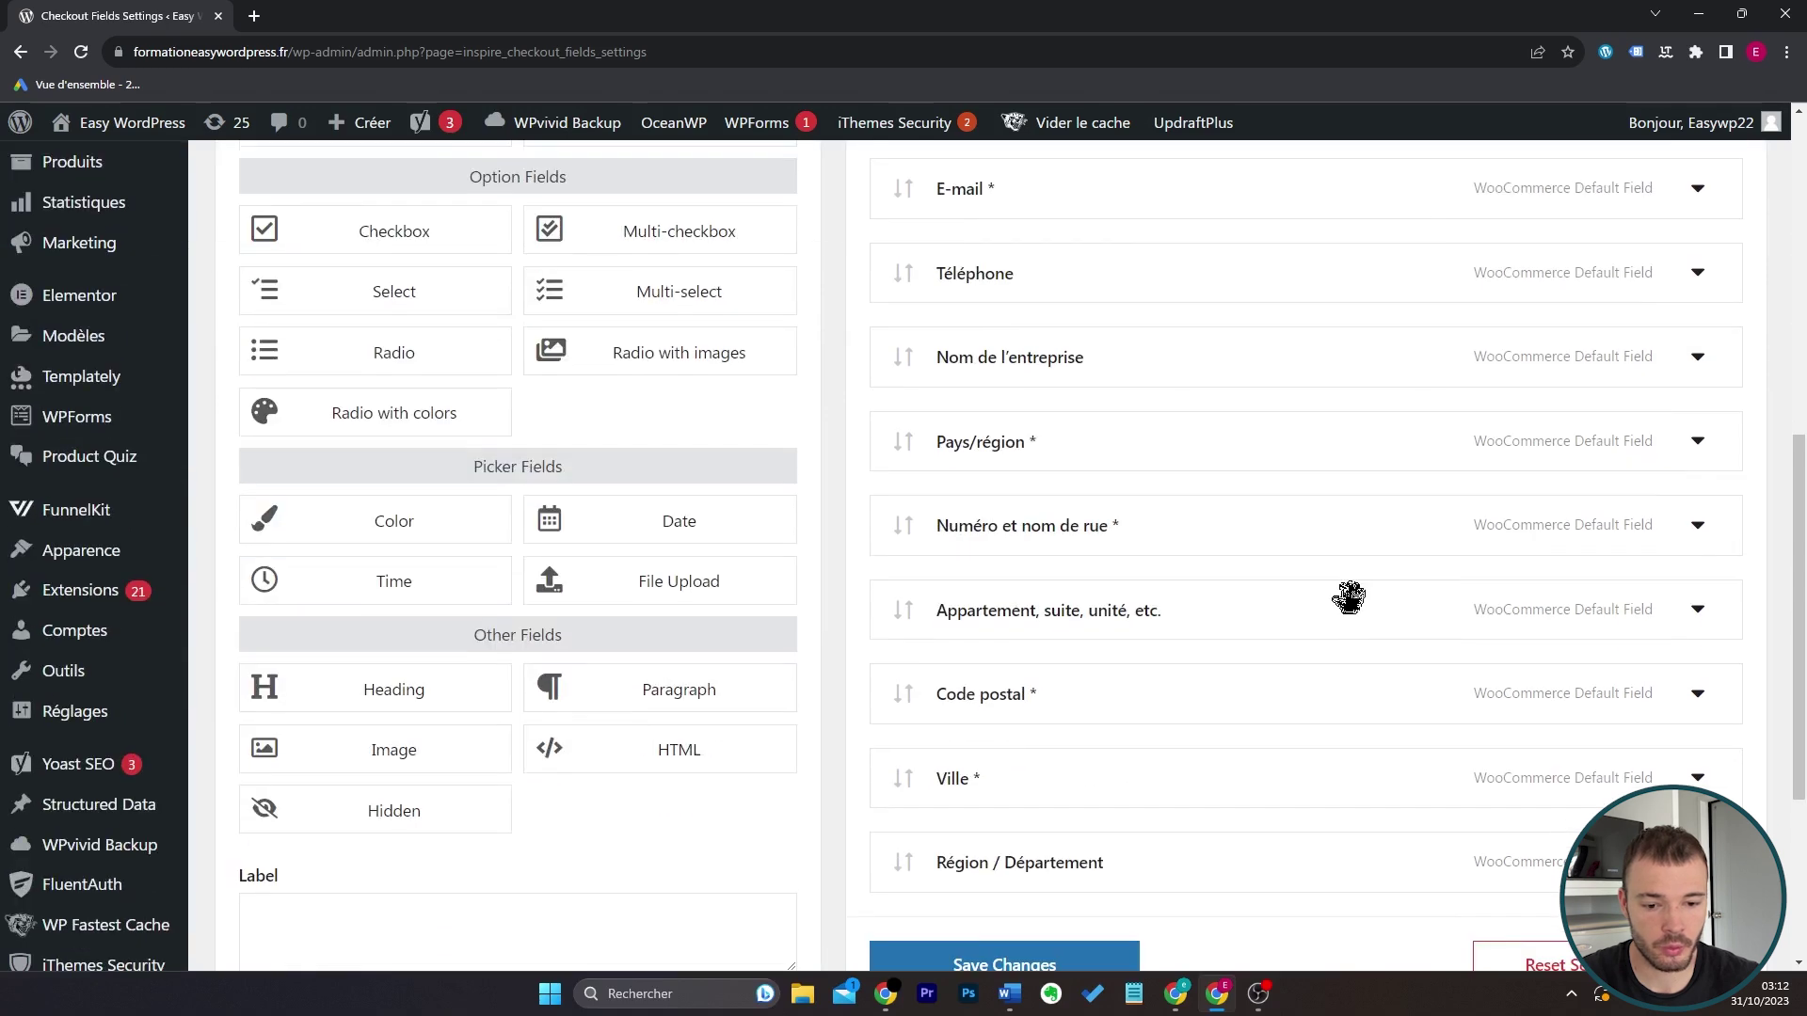
{"action": "scroll", "coordinate": [1348, 598], "scroll_direction": "up", "scroll_amount": 4}
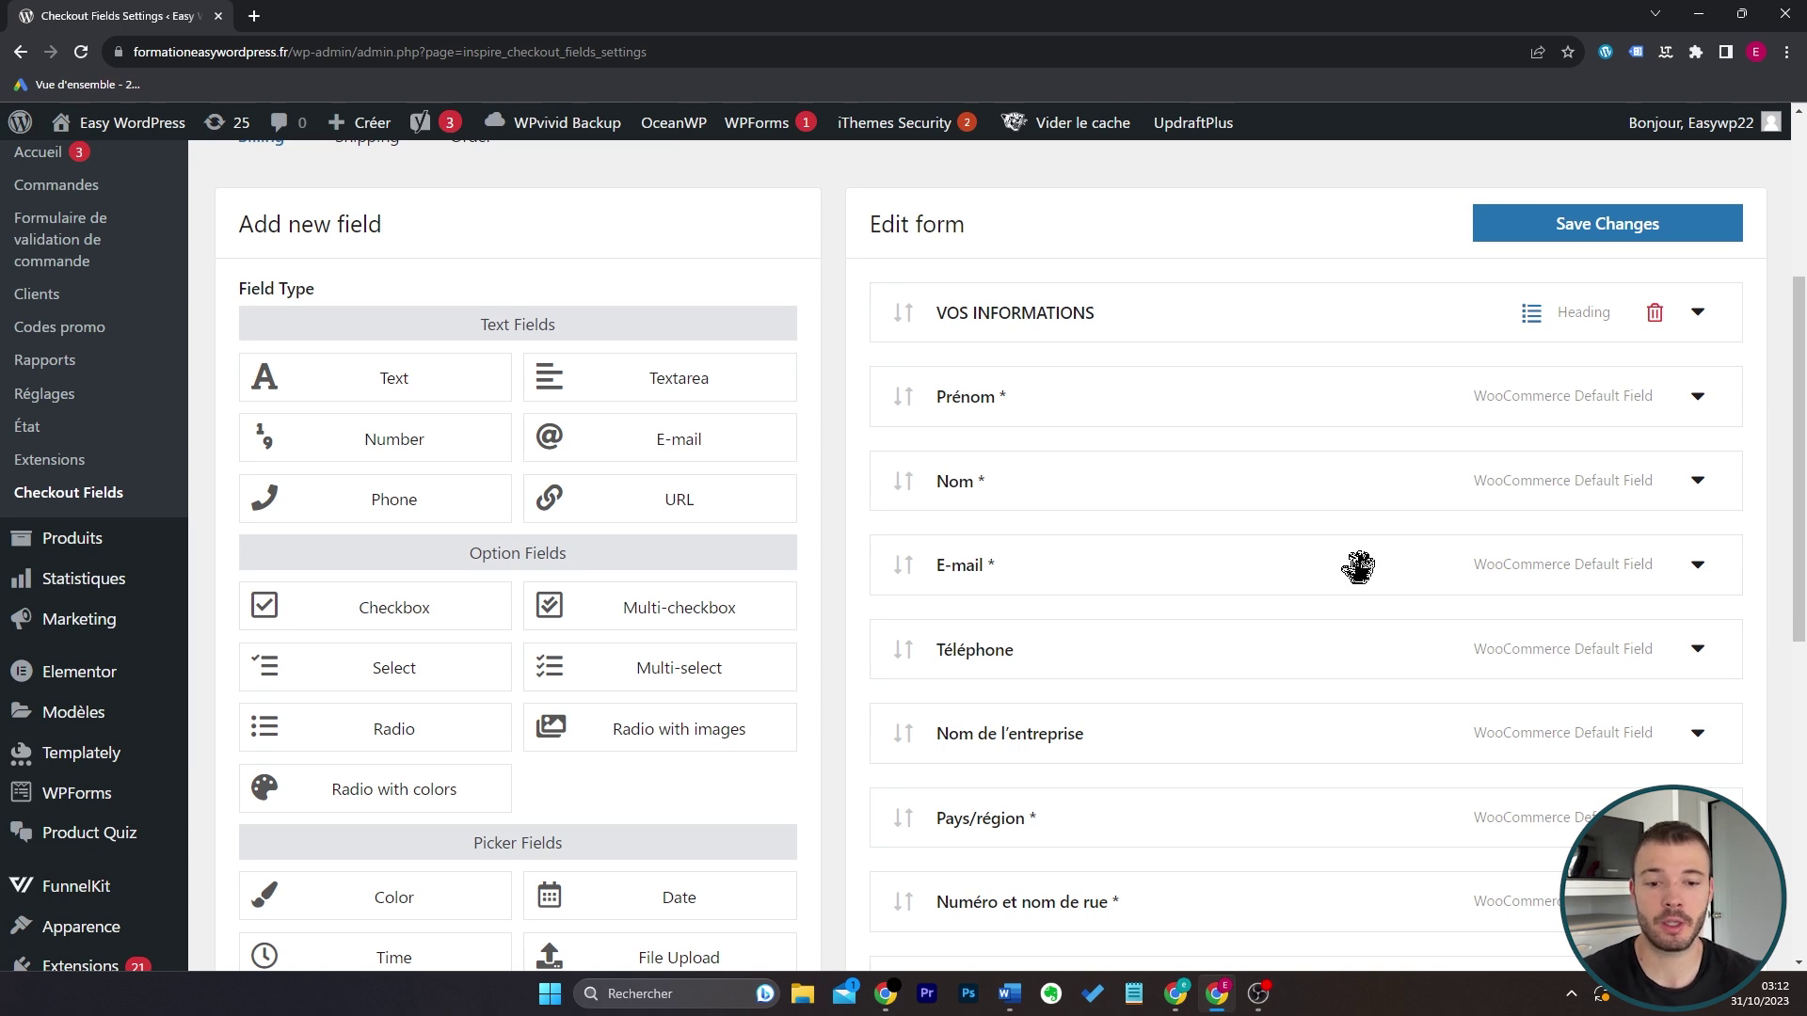
{"action": "left_click_drag", "start_coordinate": [1357, 566], "coordinate": [1350, 393]}
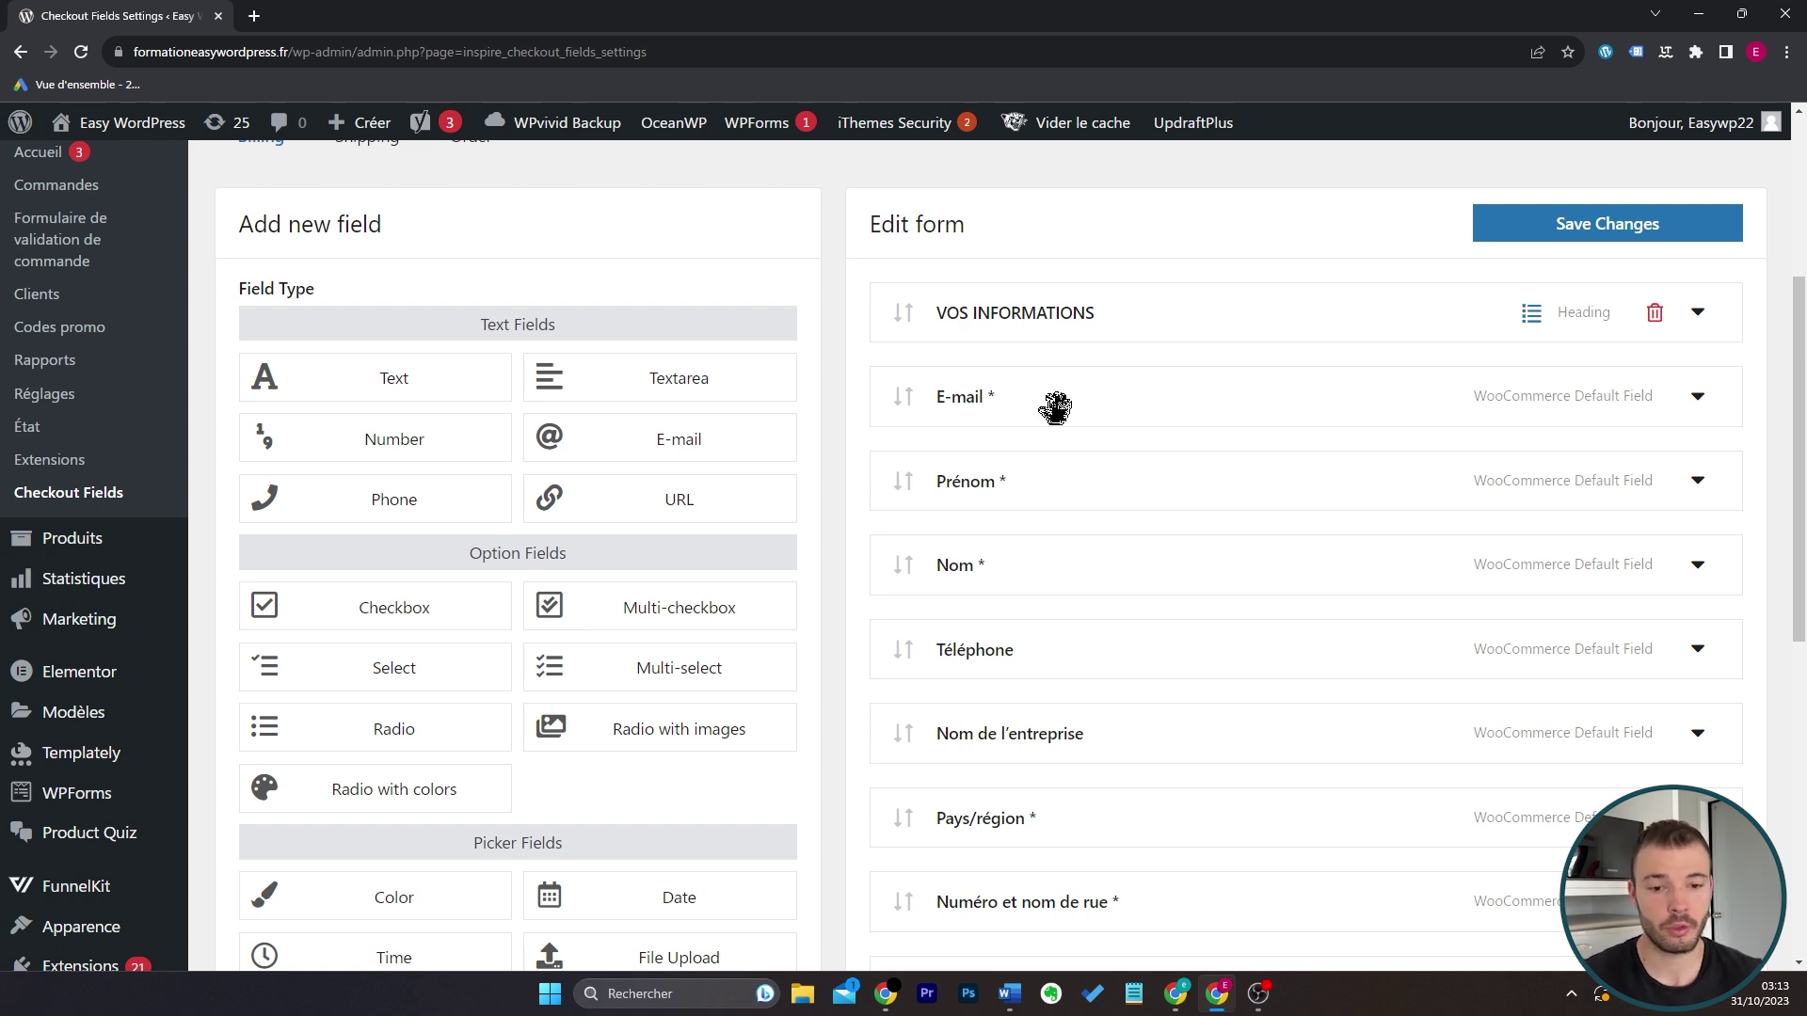
Disable the Nom de l'entreprise field in the billing form and collapse its settings
{"action": "scroll", "coordinate": [1055, 406], "scroll_direction": "down", "scroll_amount": 1}
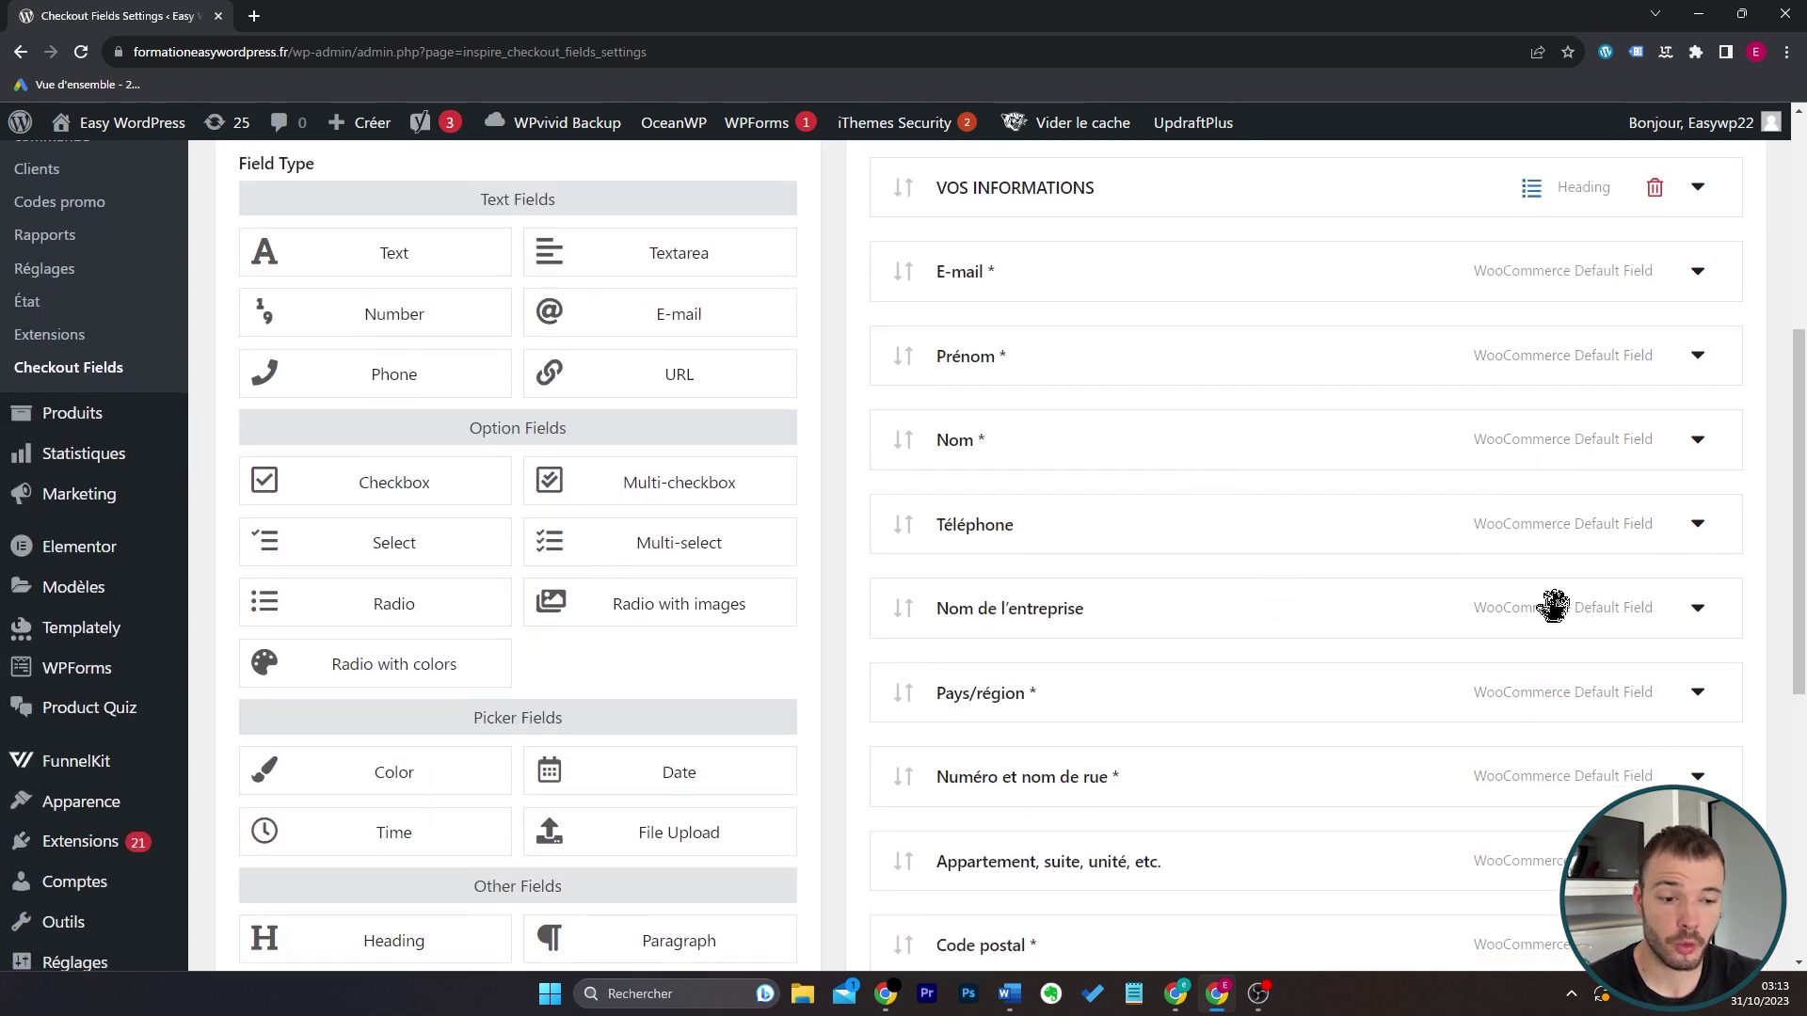
{"action": "left_click", "coordinate": [1697, 613]}
{"action": "scroll", "coordinate": [1392, 625], "scroll_direction": "down", "scroll_amount": 2}
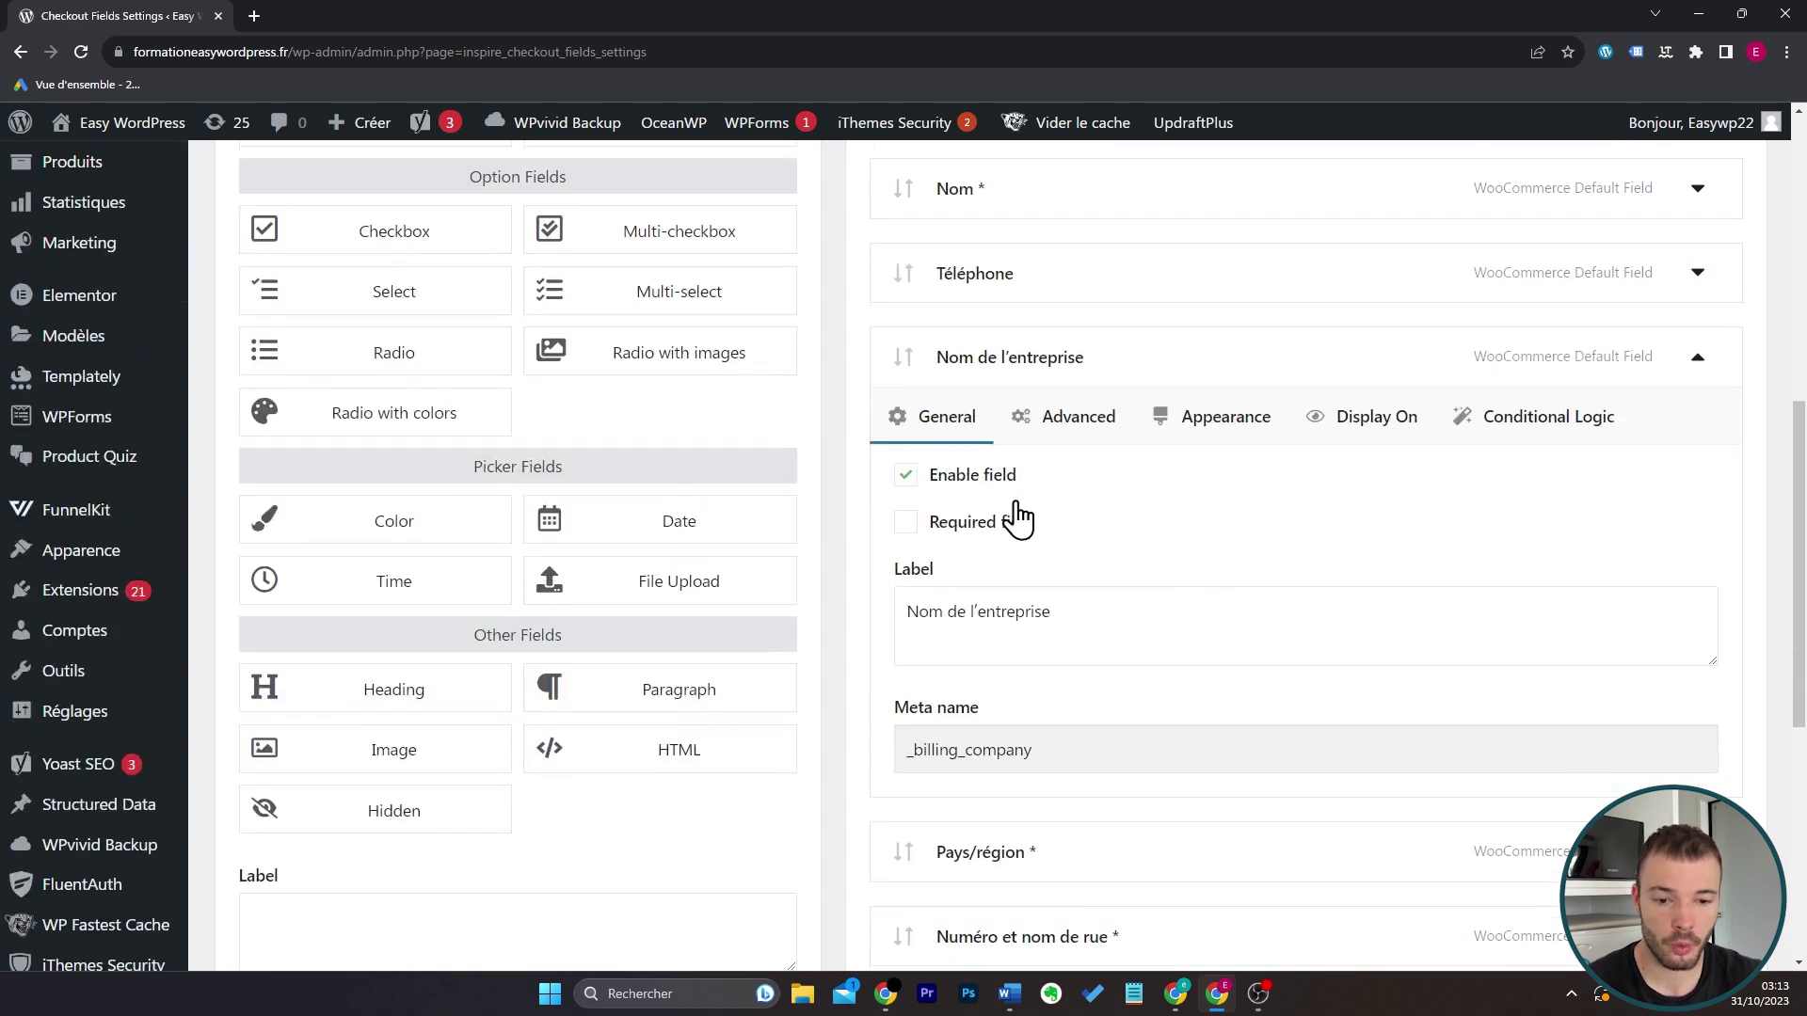
{"action": "left_click", "coordinate": [979, 485]}
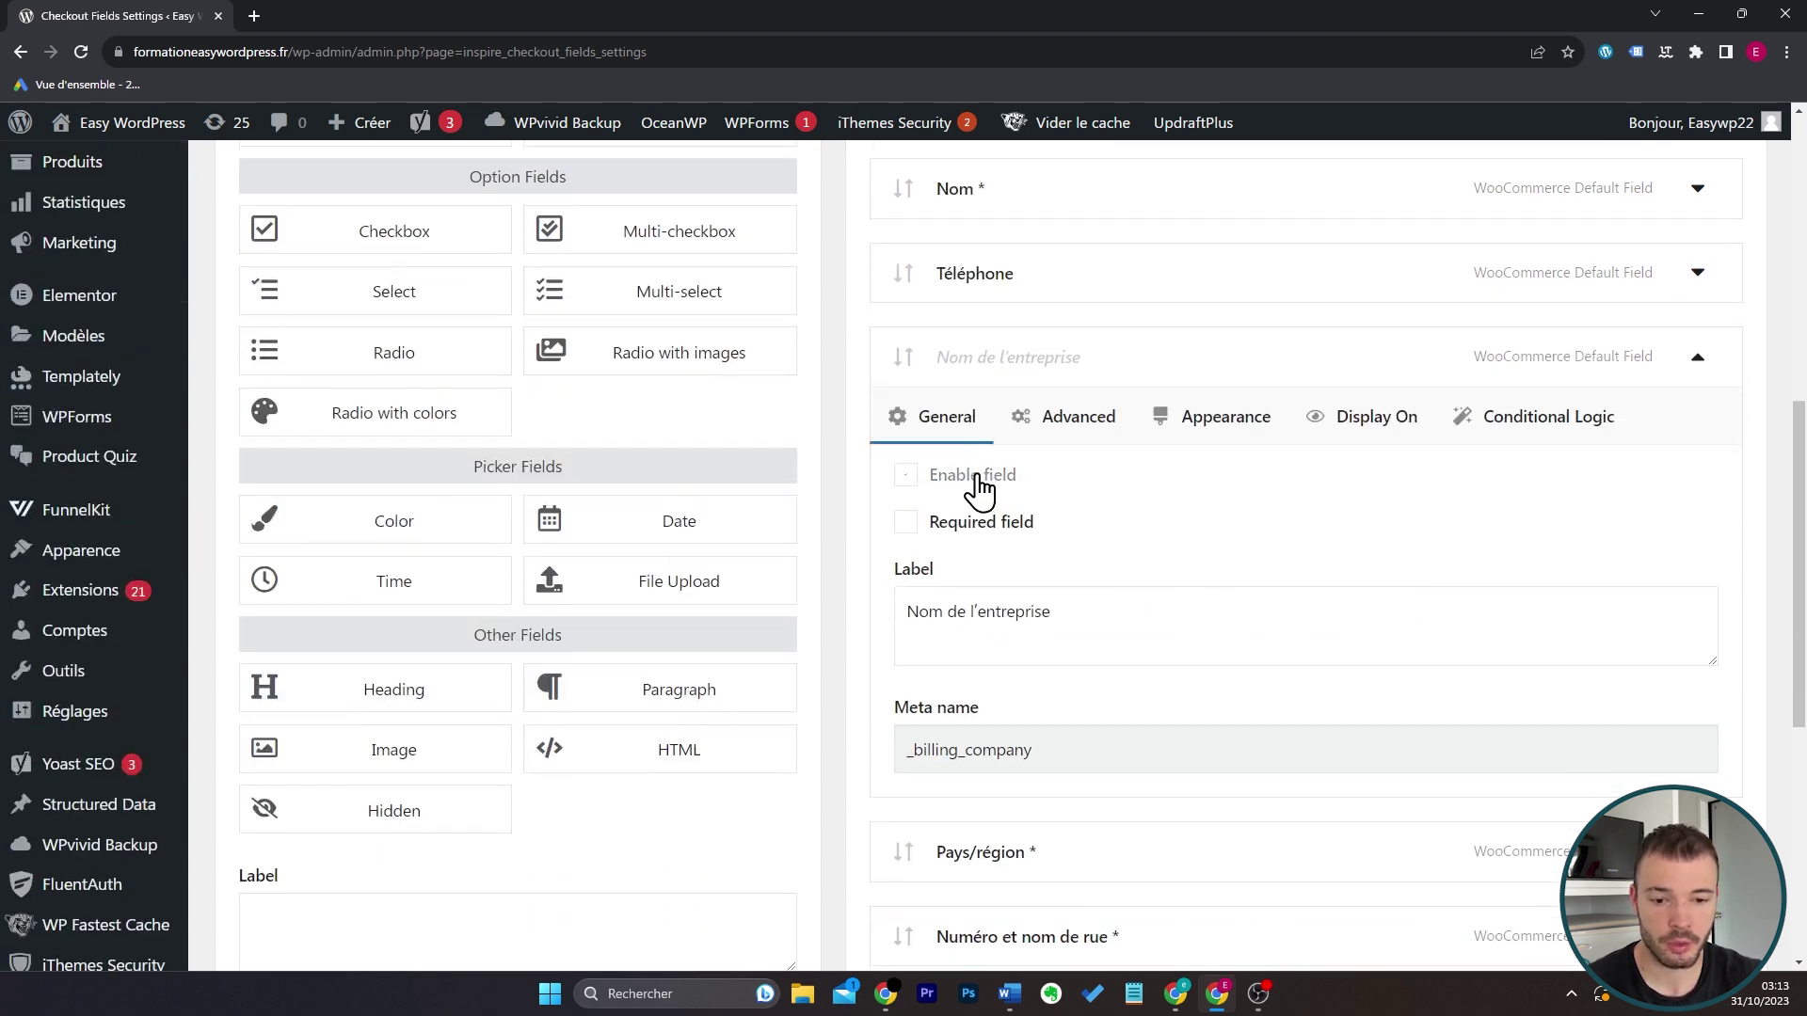
{"action": "left_click", "coordinate": [1279, 356]}
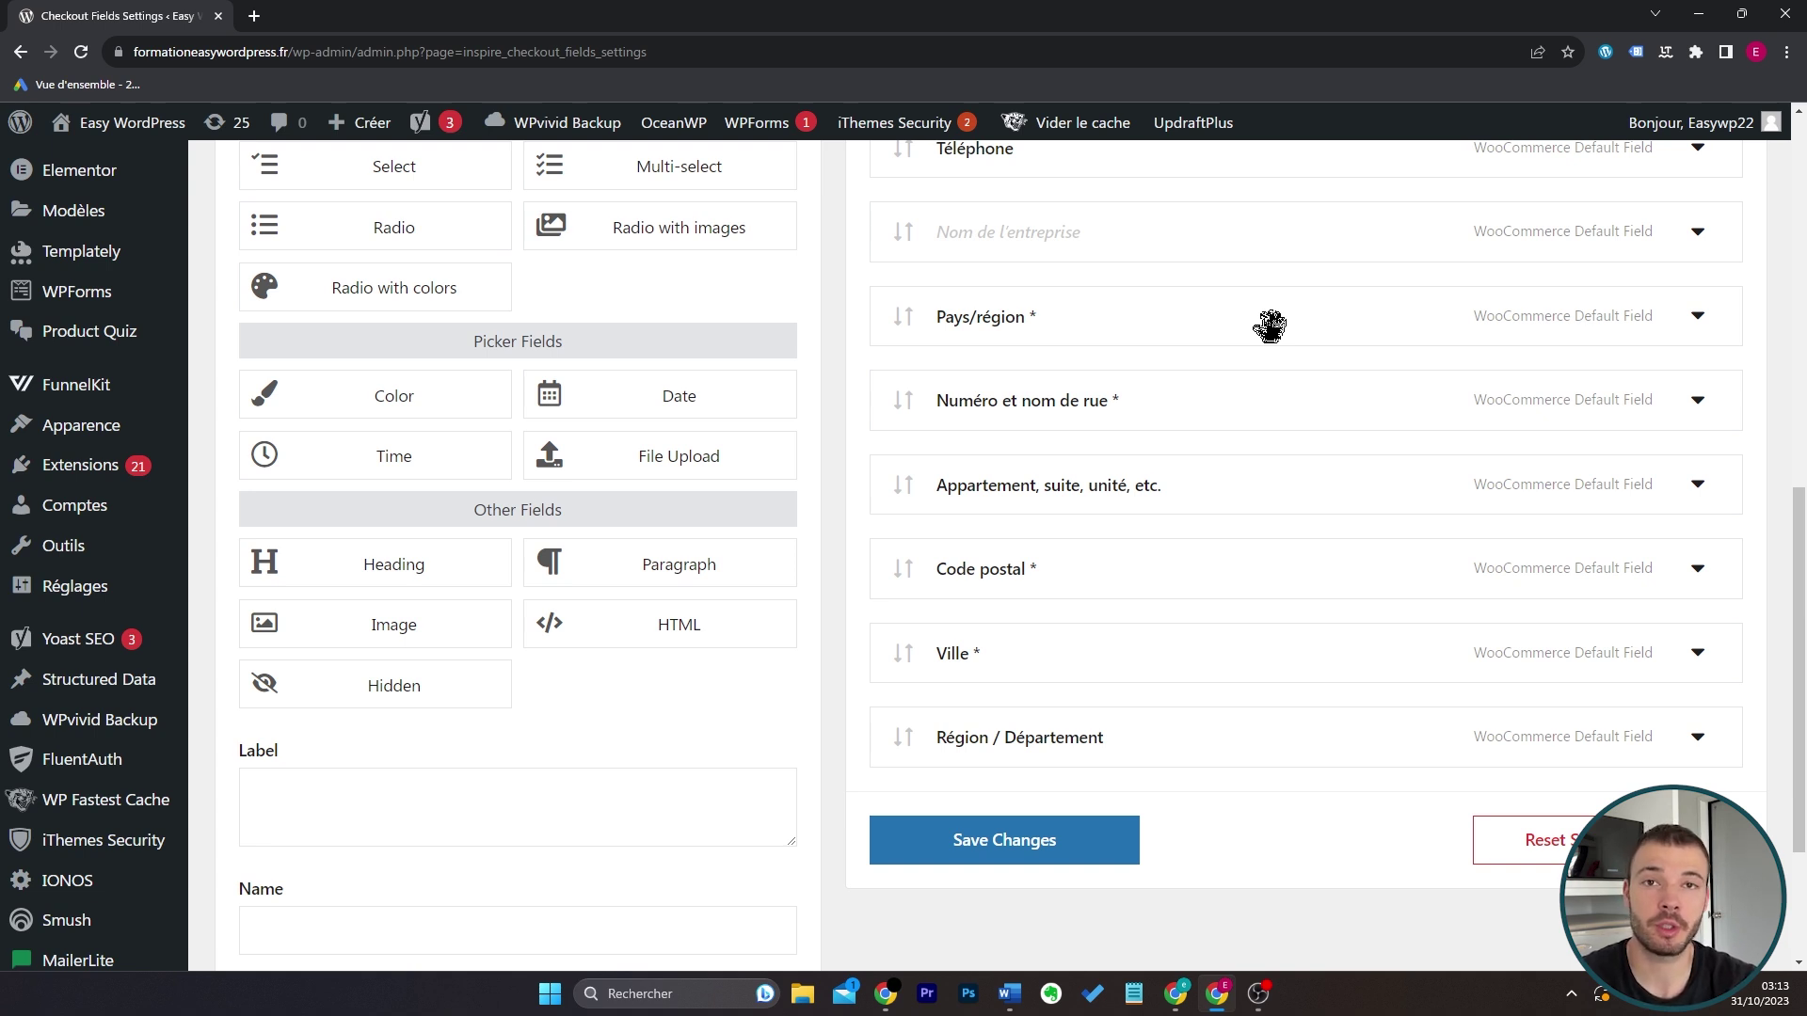
Add a checkbox field labelled "Souhaitez-vous un emballage cadeau ?" to the billing form and check its general settings
{"action": "scroll", "coordinate": [1169, 504], "scroll_direction": "up", "scroll_amount": 4}
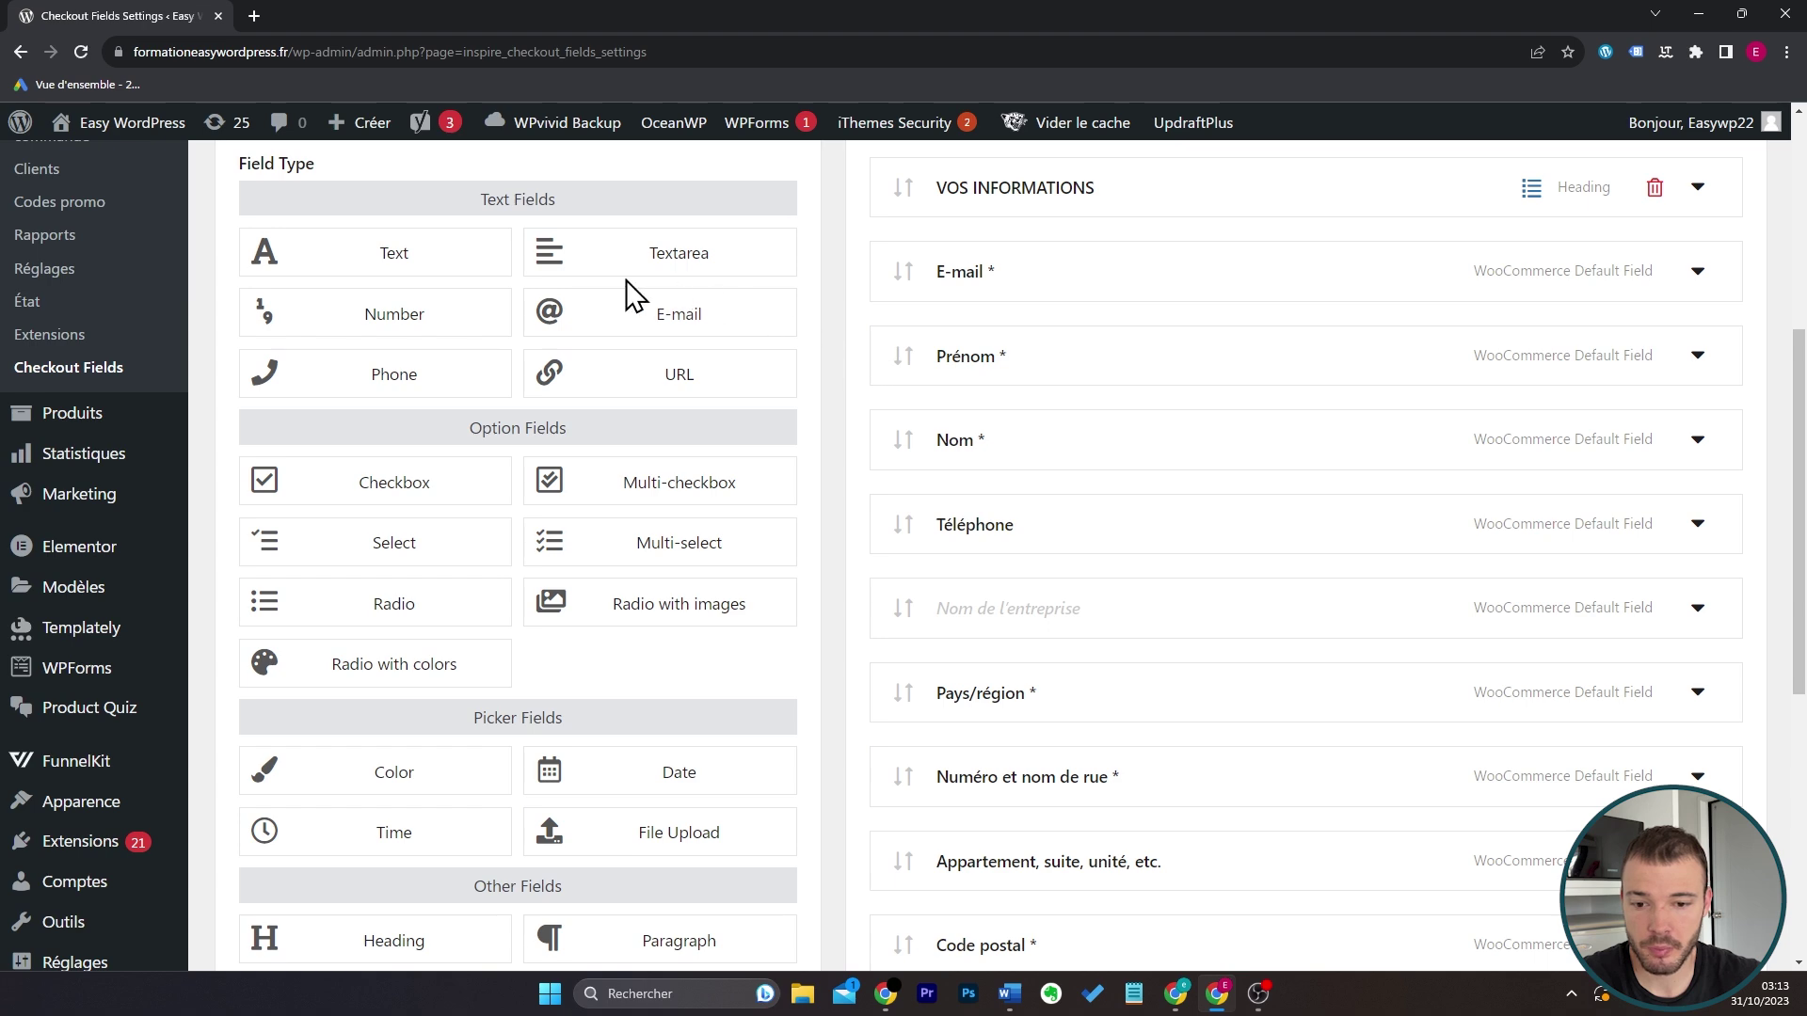
{"action": "scroll", "coordinate": [712, 617], "scroll_direction": "down", "scroll_amount": 4}
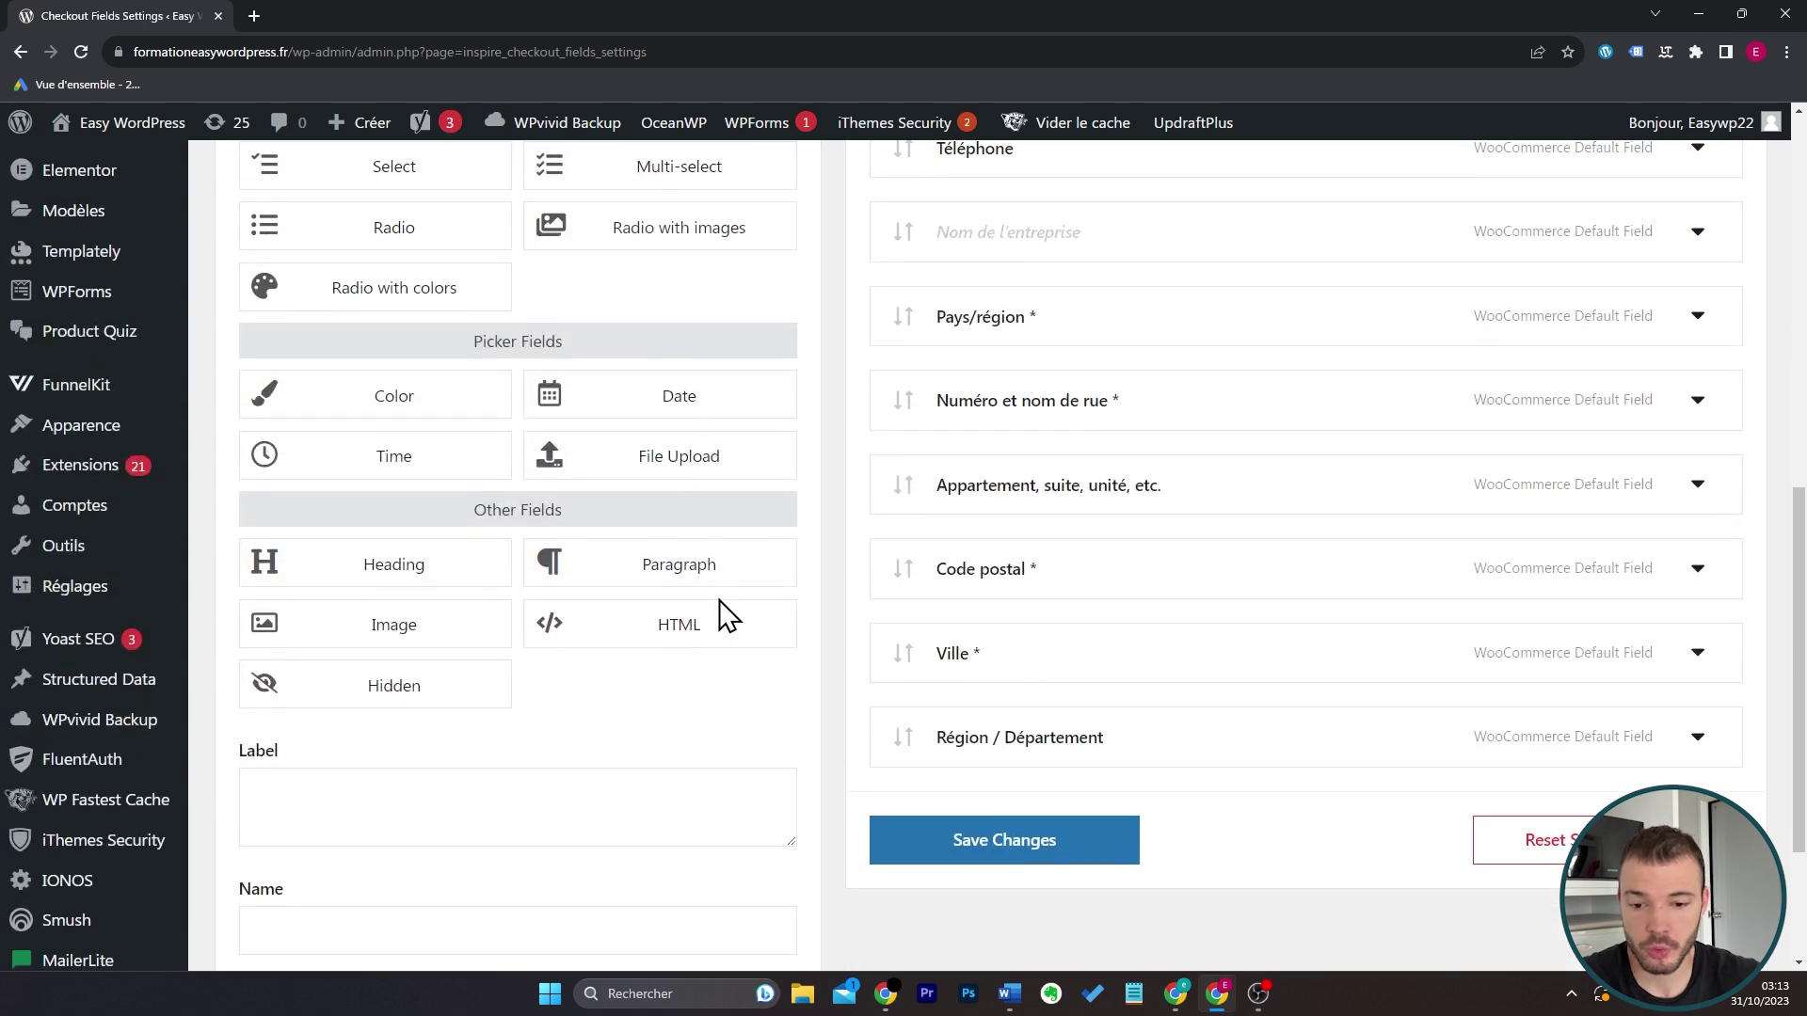
{"action": "scroll", "coordinate": [922, 505], "scroll_direction": "up", "scroll_amount": 4}
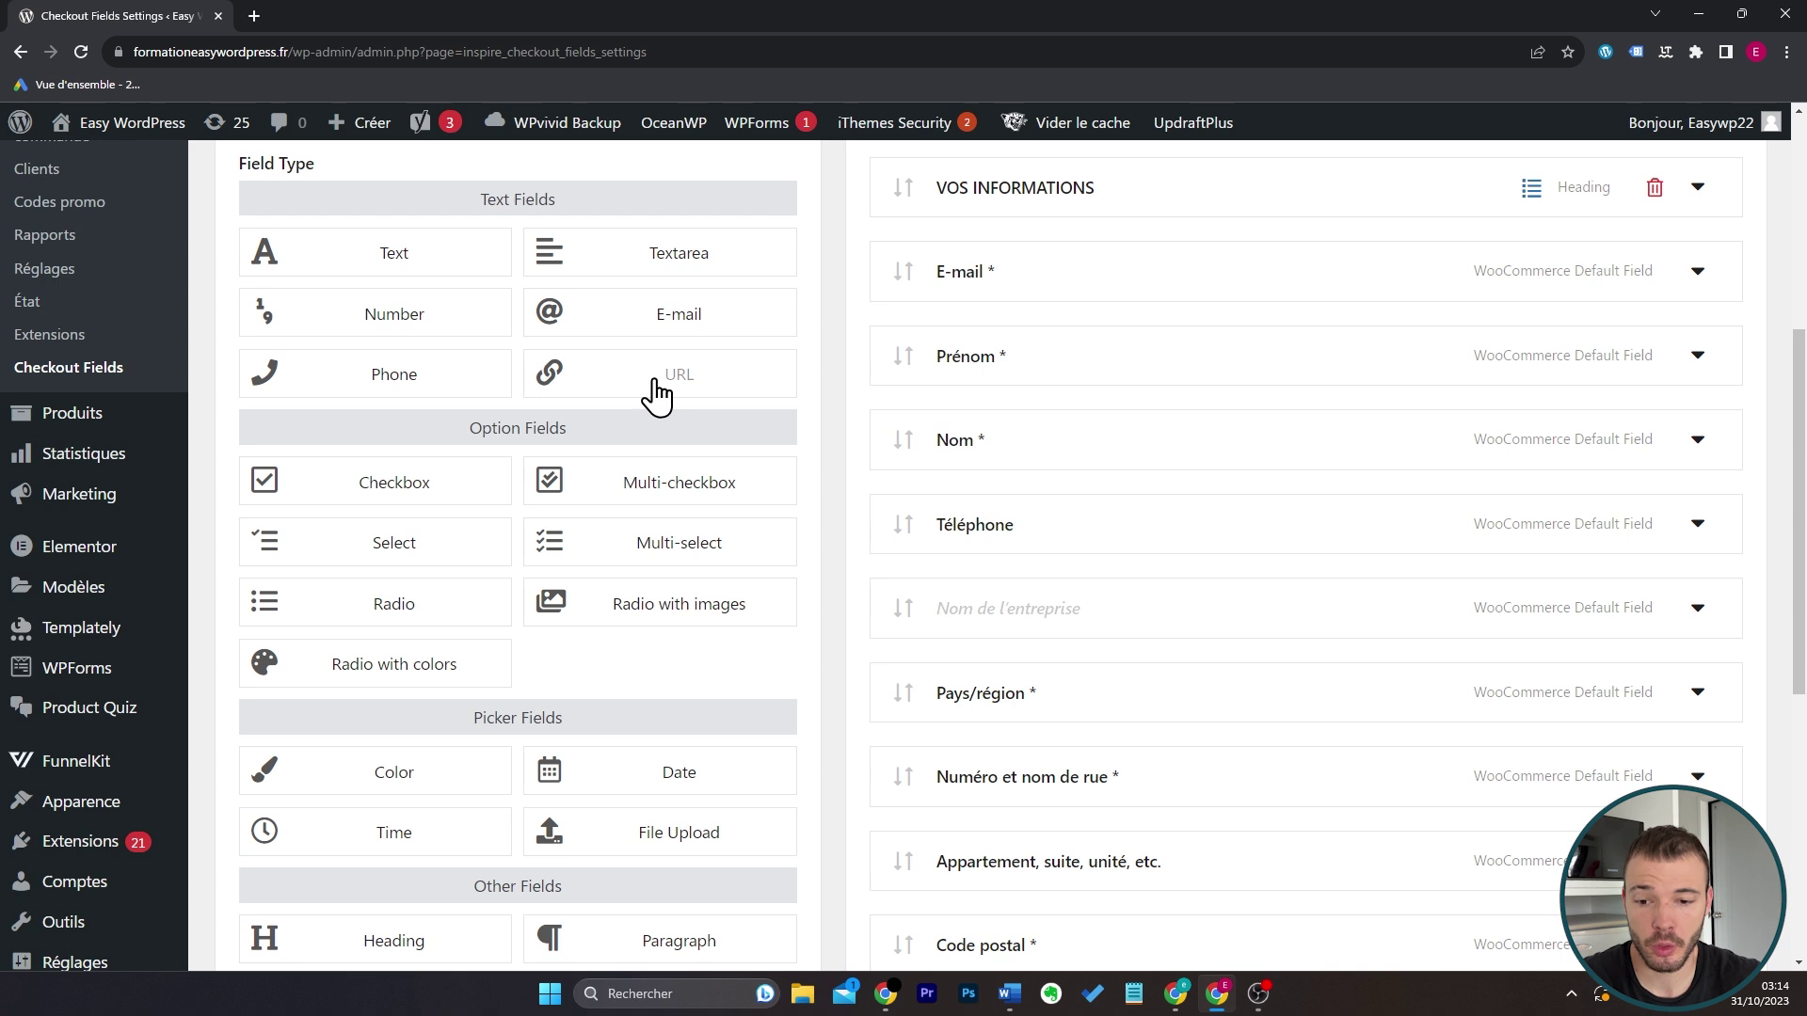
{"action": "scroll", "coordinate": [656, 395], "scroll_direction": "down", "scroll_amount": 1}
{"action": "left_click", "coordinate": [469, 459]}
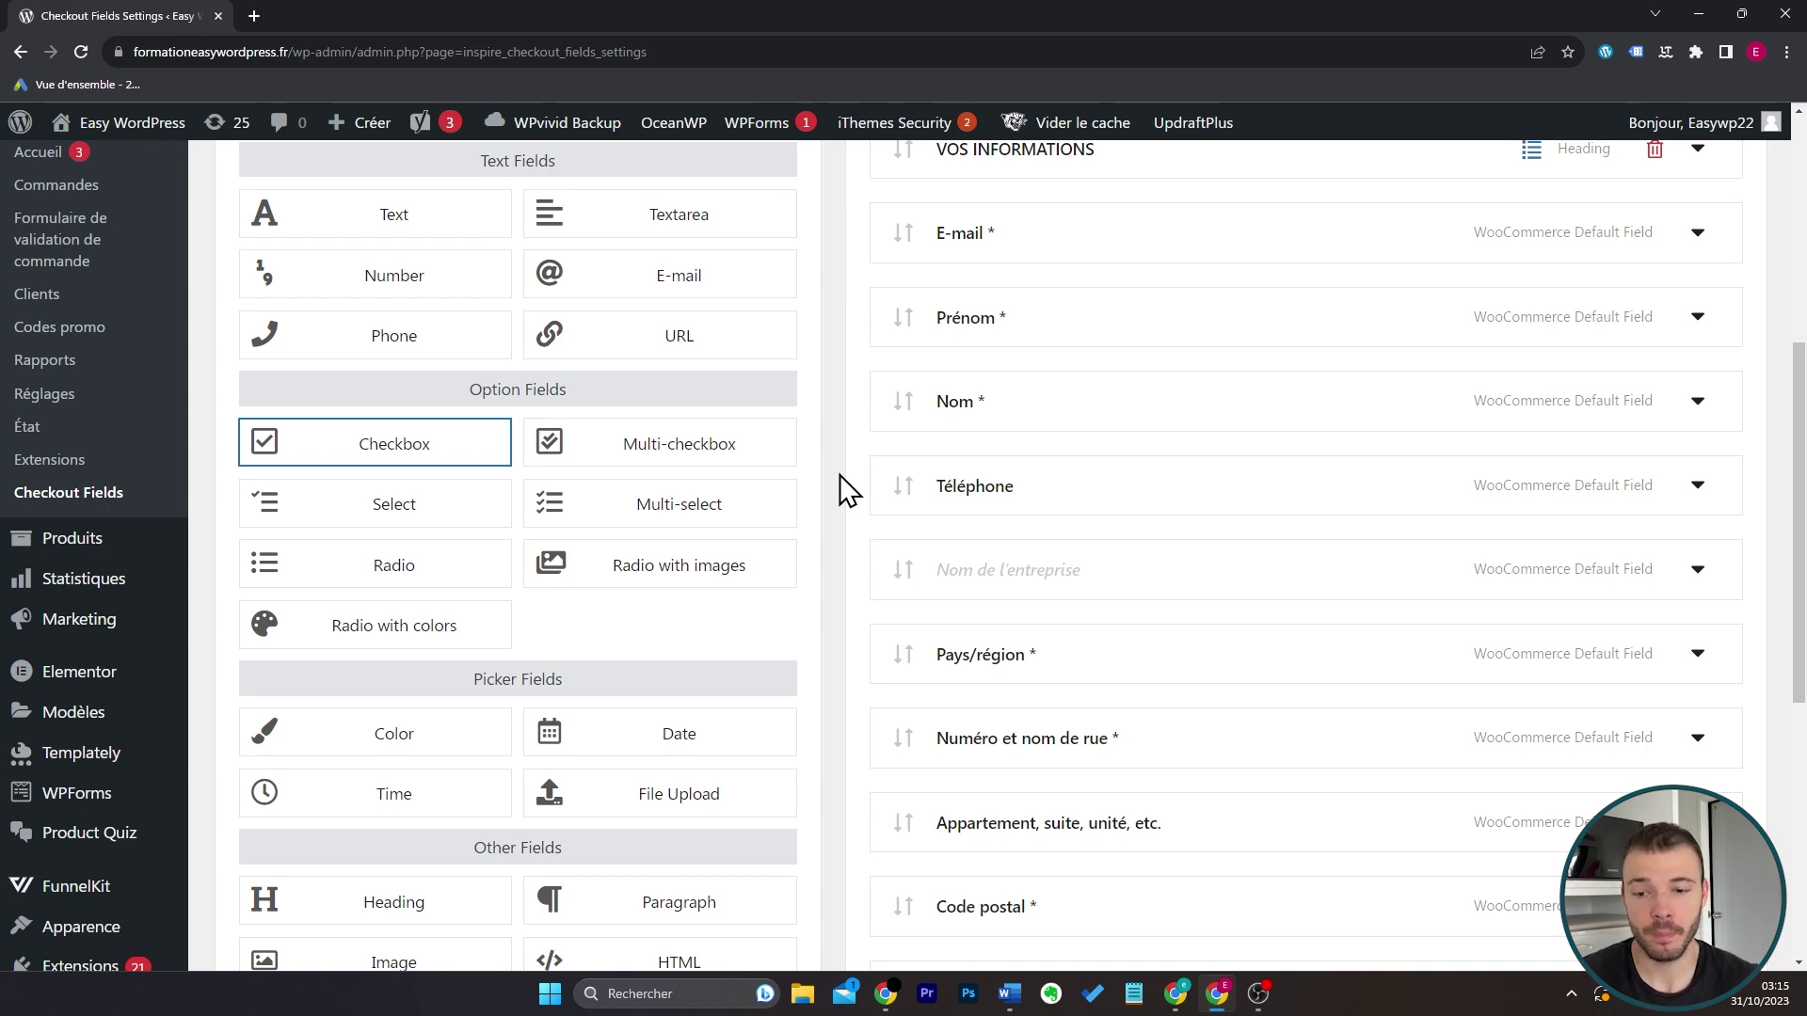
{"action": "scroll", "coordinate": [828, 475], "scroll_direction": "down", "scroll_amount": 4}
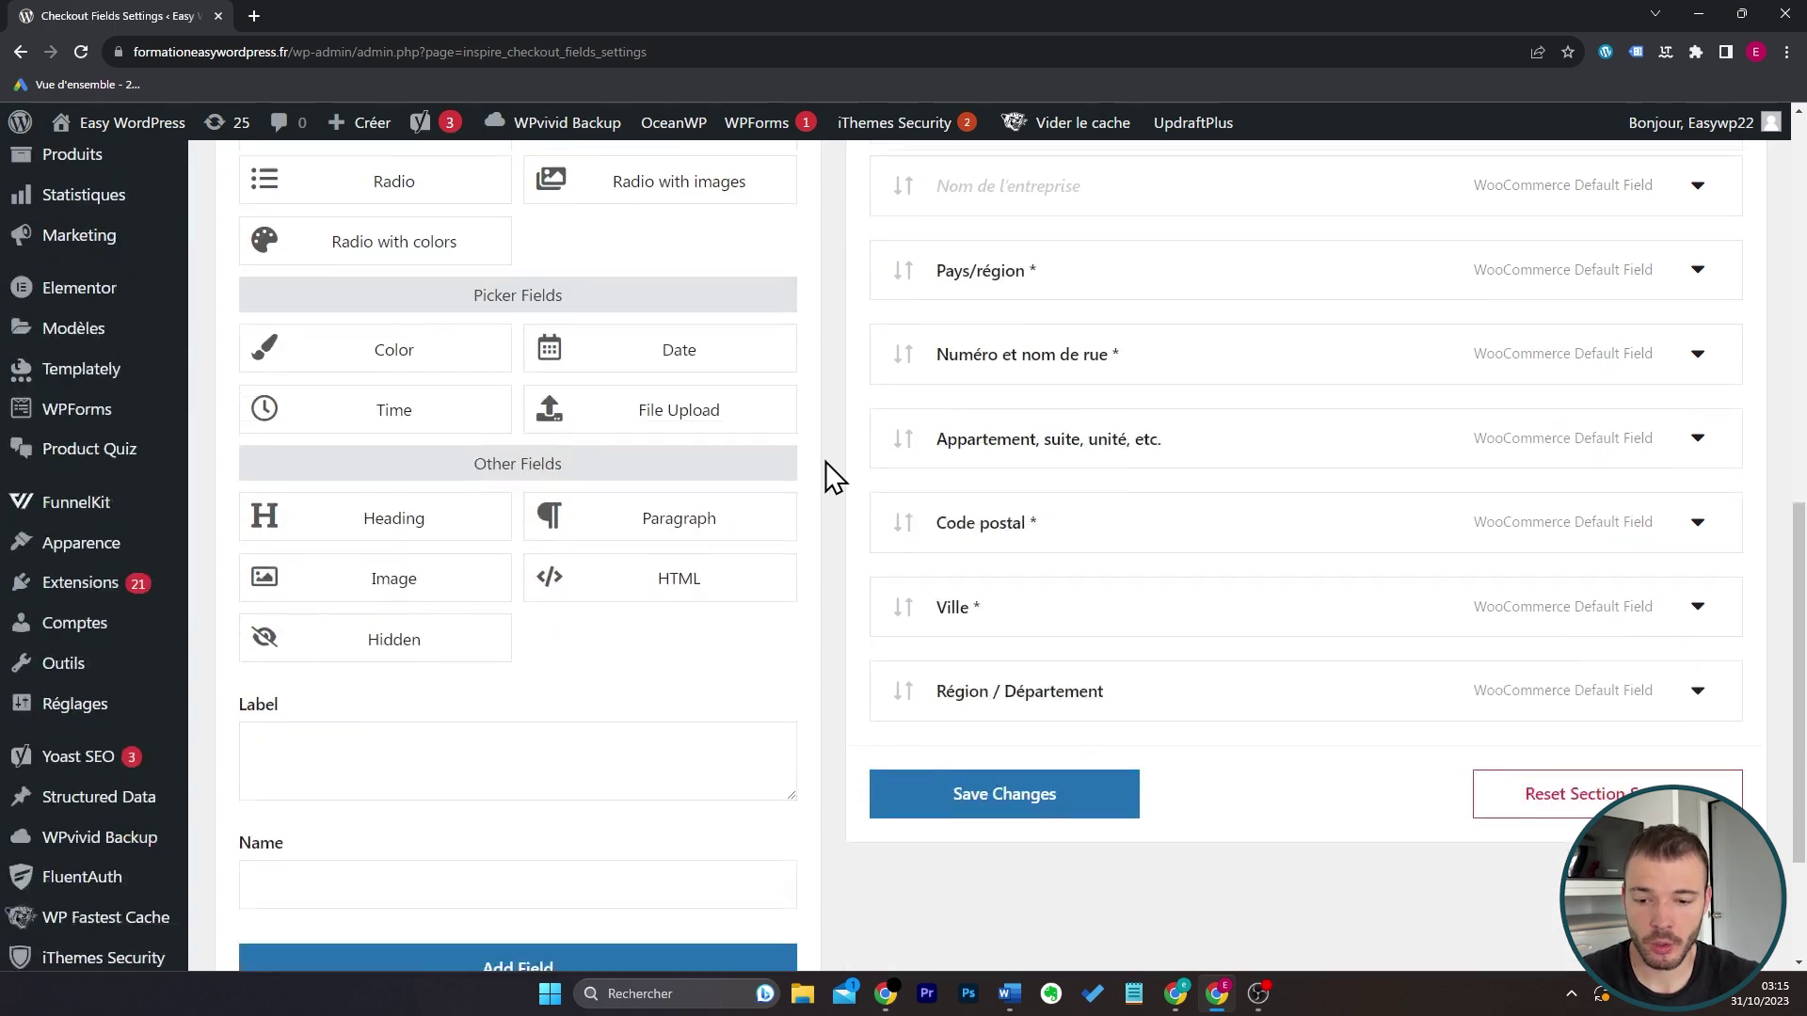
{"action": "scroll", "coordinate": [826, 461], "scroll_direction": "down", "scroll_amount": 2}
{"action": "left_click", "coordinate": [679, 585]}
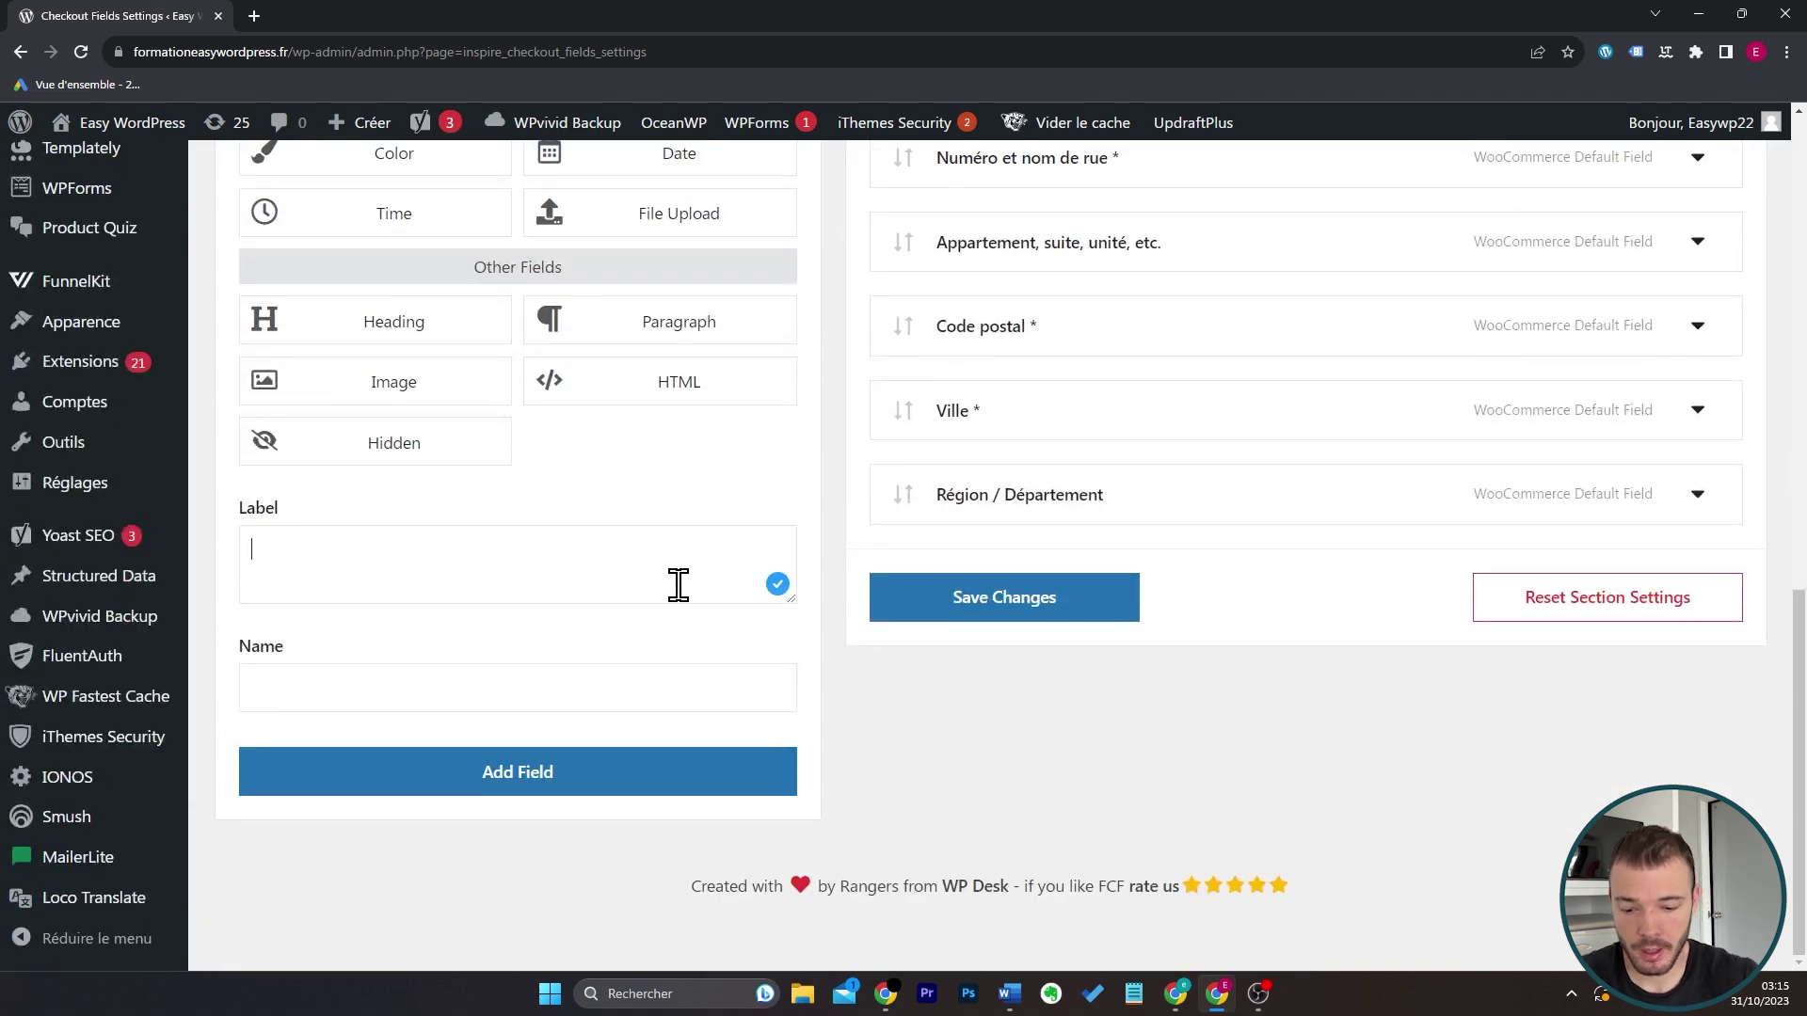
{"action": "type", "text": "Souhai"}
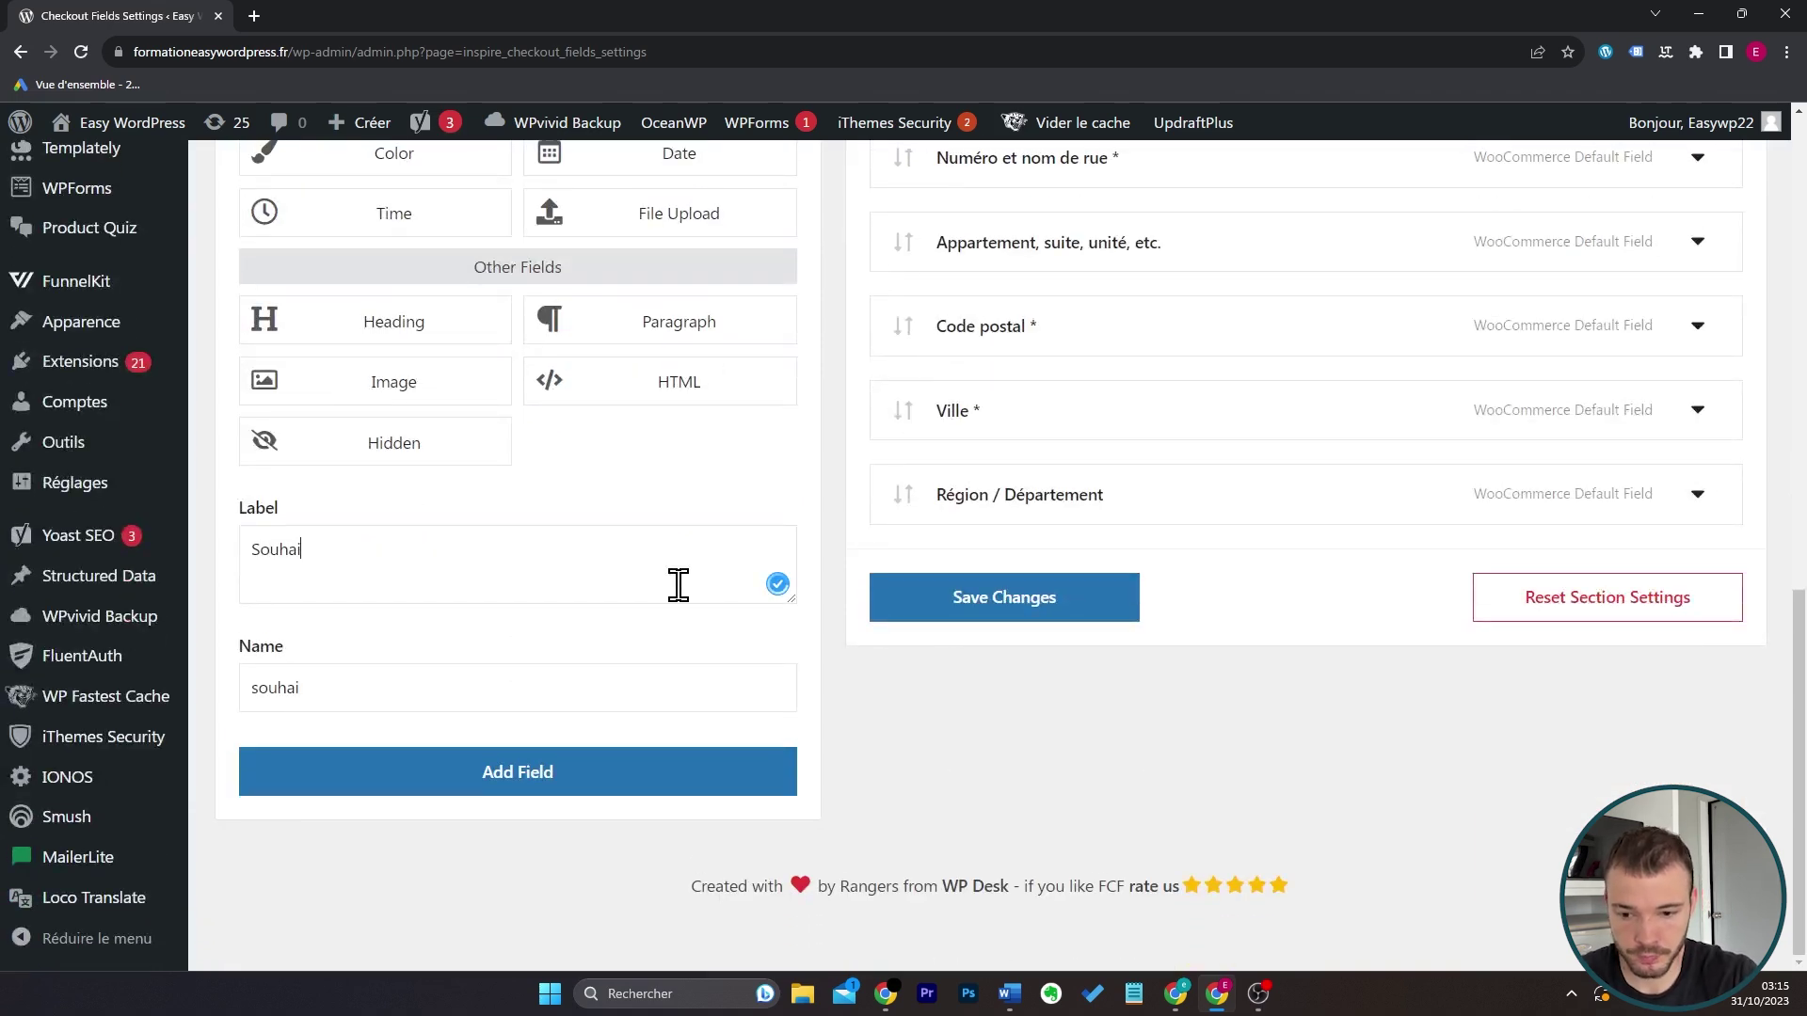
{"action": "type", "text": "tez-vous un emballage cadeau ?"}
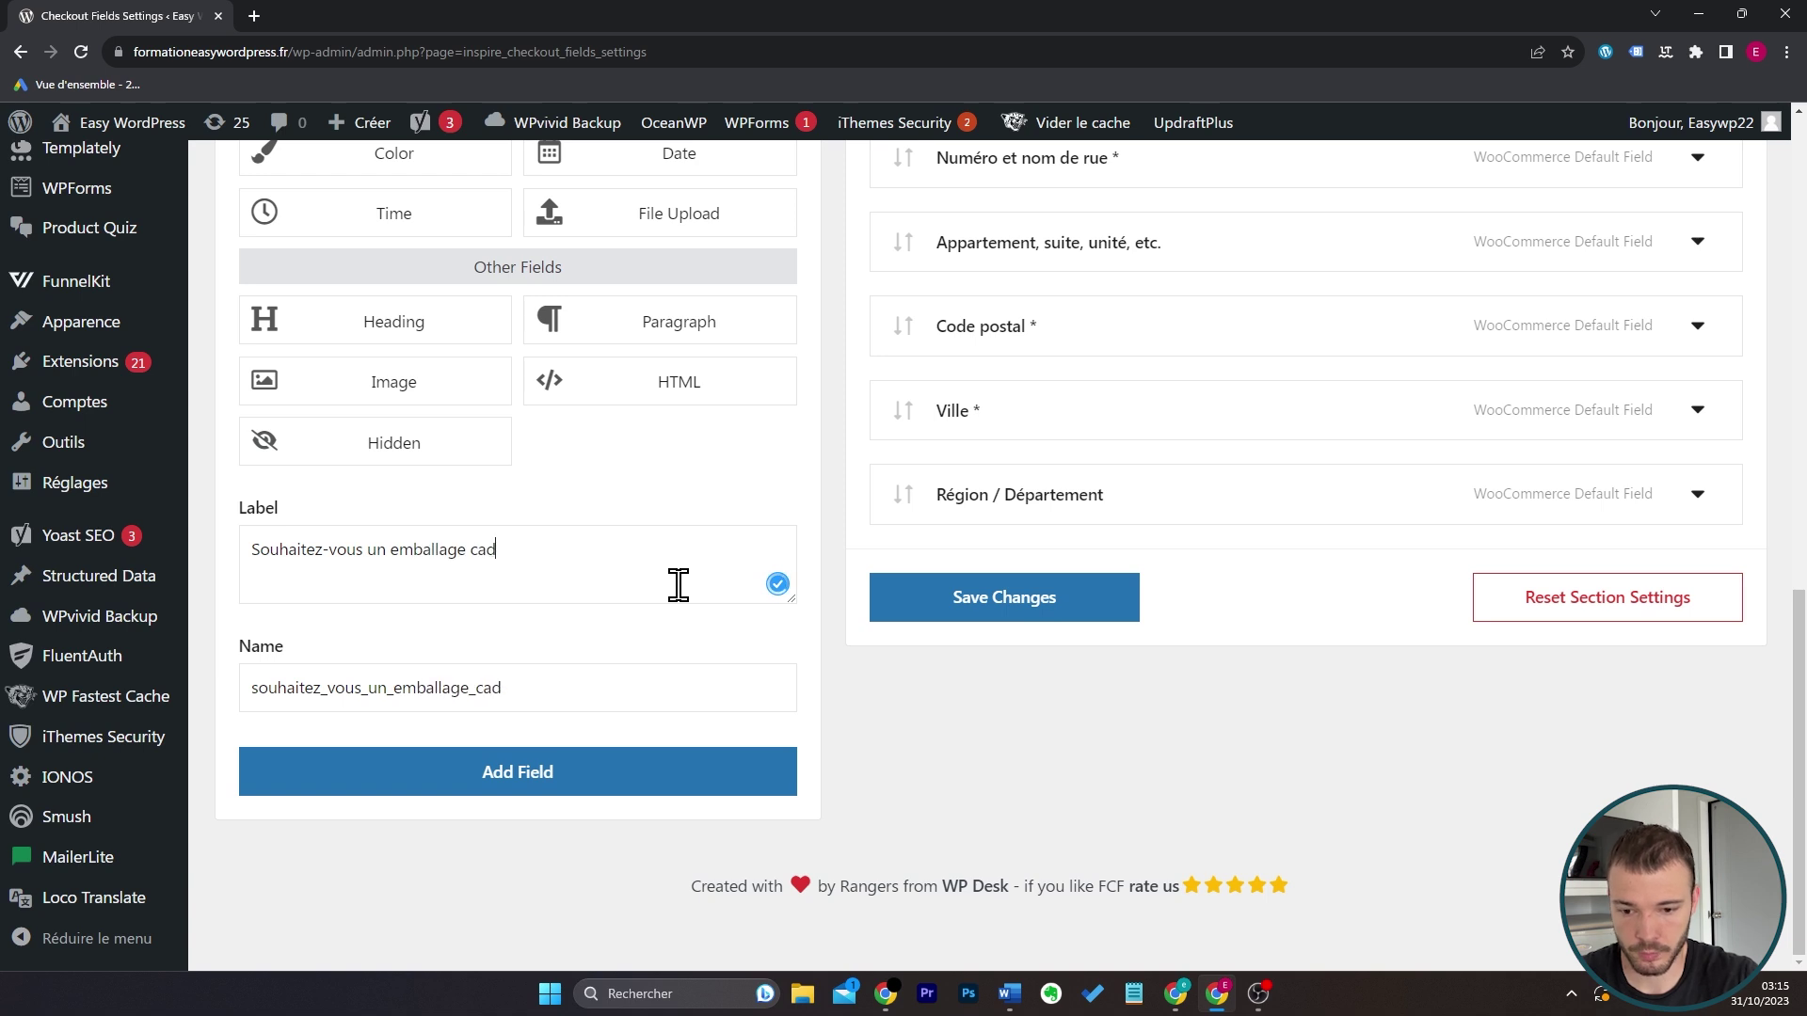
{"action": "left_click", "coordinate": [566, 780]}
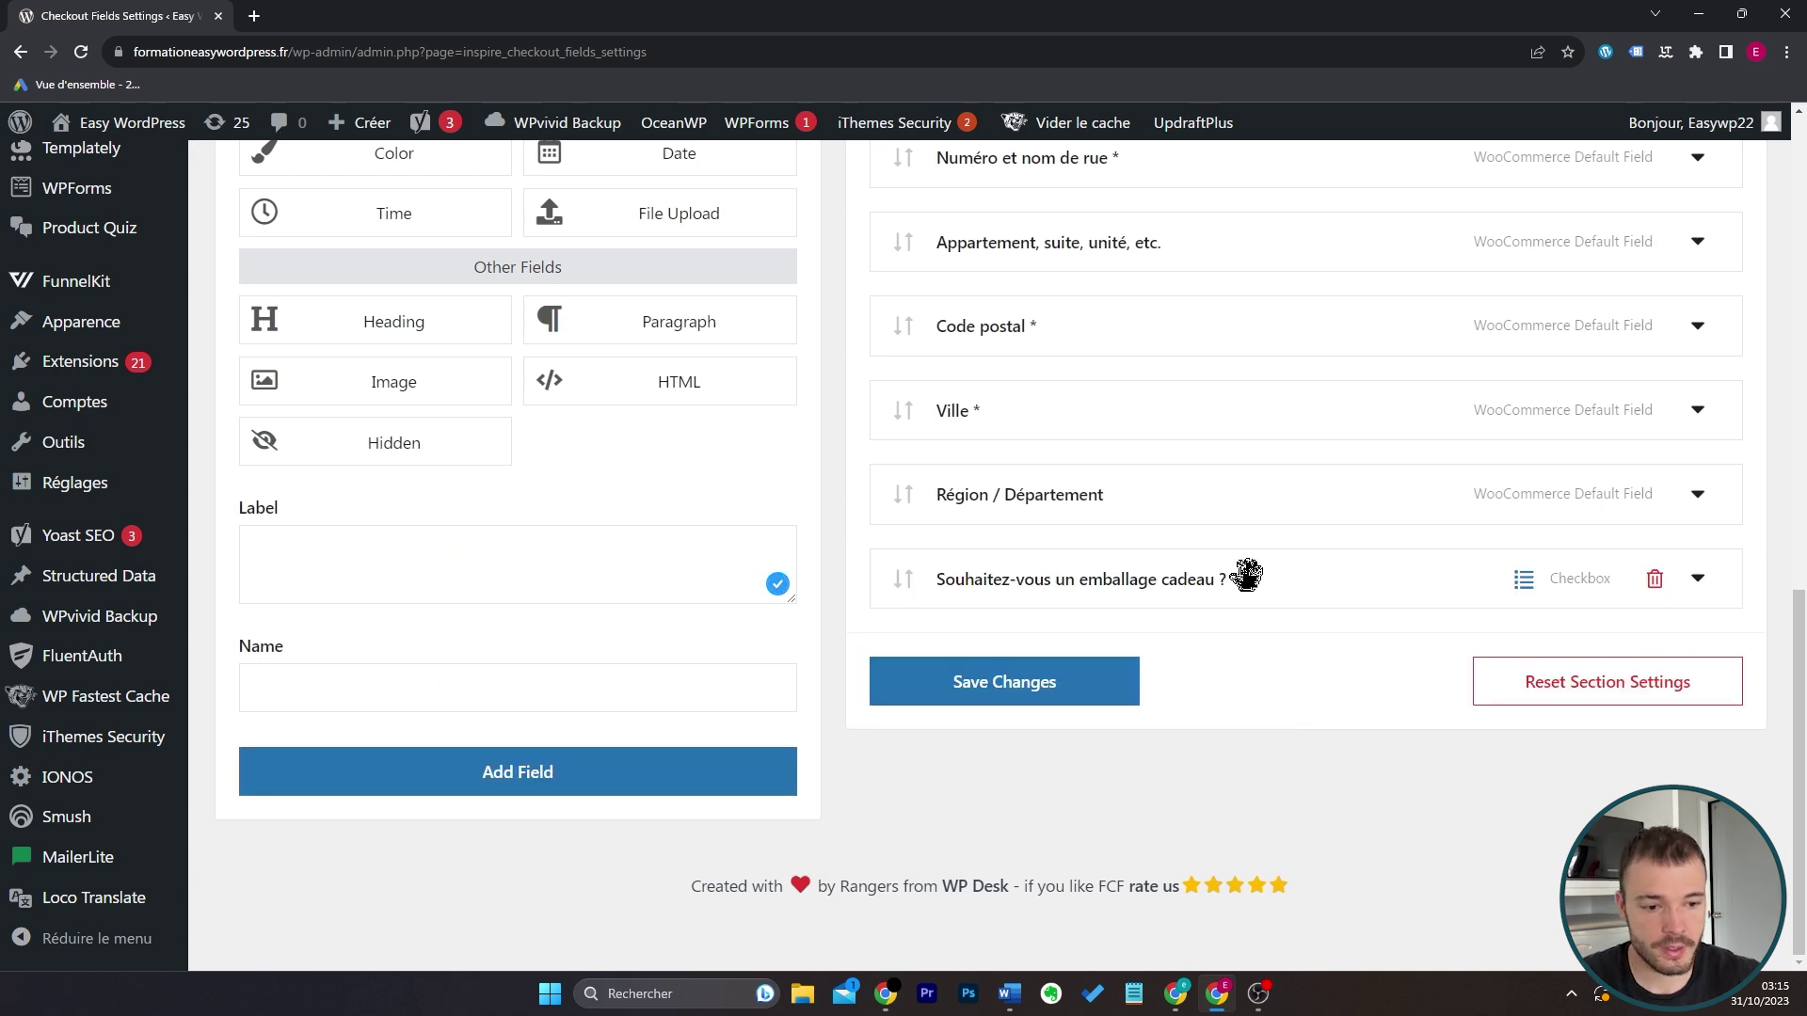
{"action": "left_click", "coordinate": [1696, 583]}
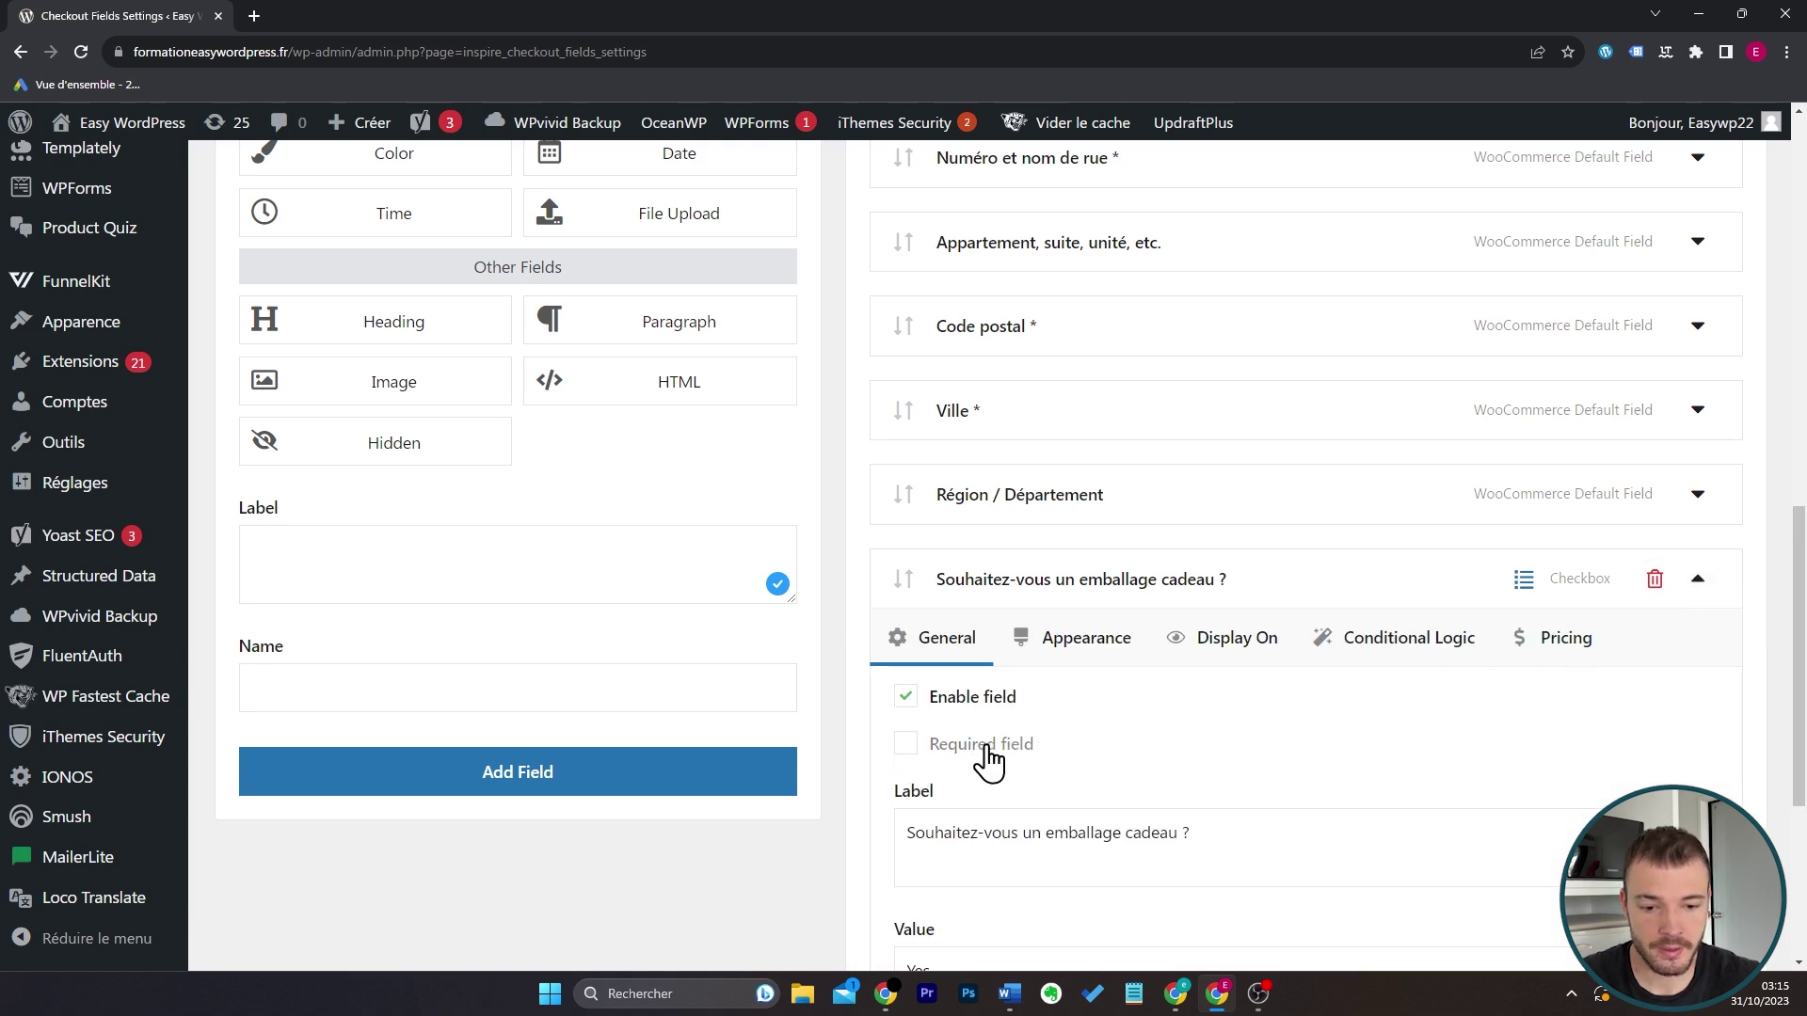
{"action": "left_click", "coordinate": [1073, 579]}
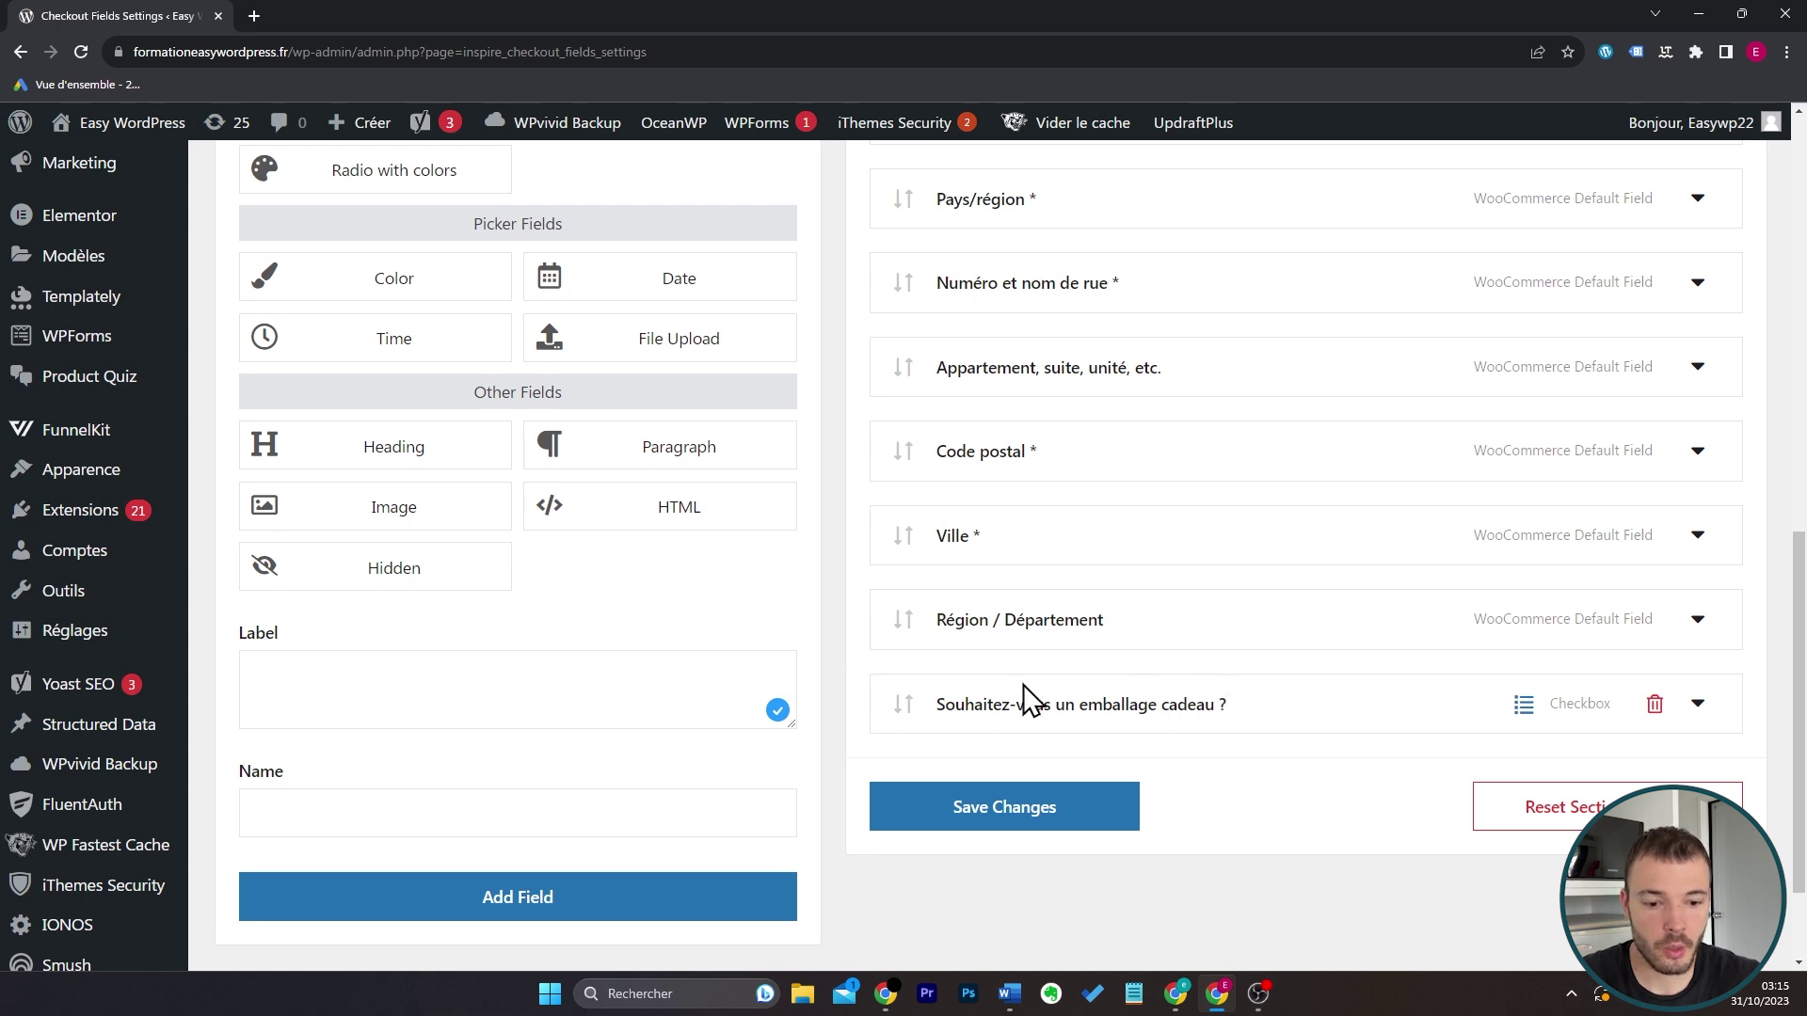
Add a heading field labelled "Options supplémentaires" and place it just above the gift-wrapping checkbox in the billing form
{"action": "left_click", "coordinate": [384, 453]}
{"action": "scroll", "coordinate": [486, 502], "scroll_direction": "down", "scroll_amount": 2}
{"action": "left_click", "coordinate": [541, 565]}
{"action": "type", "text": "Options supplémentaires"}
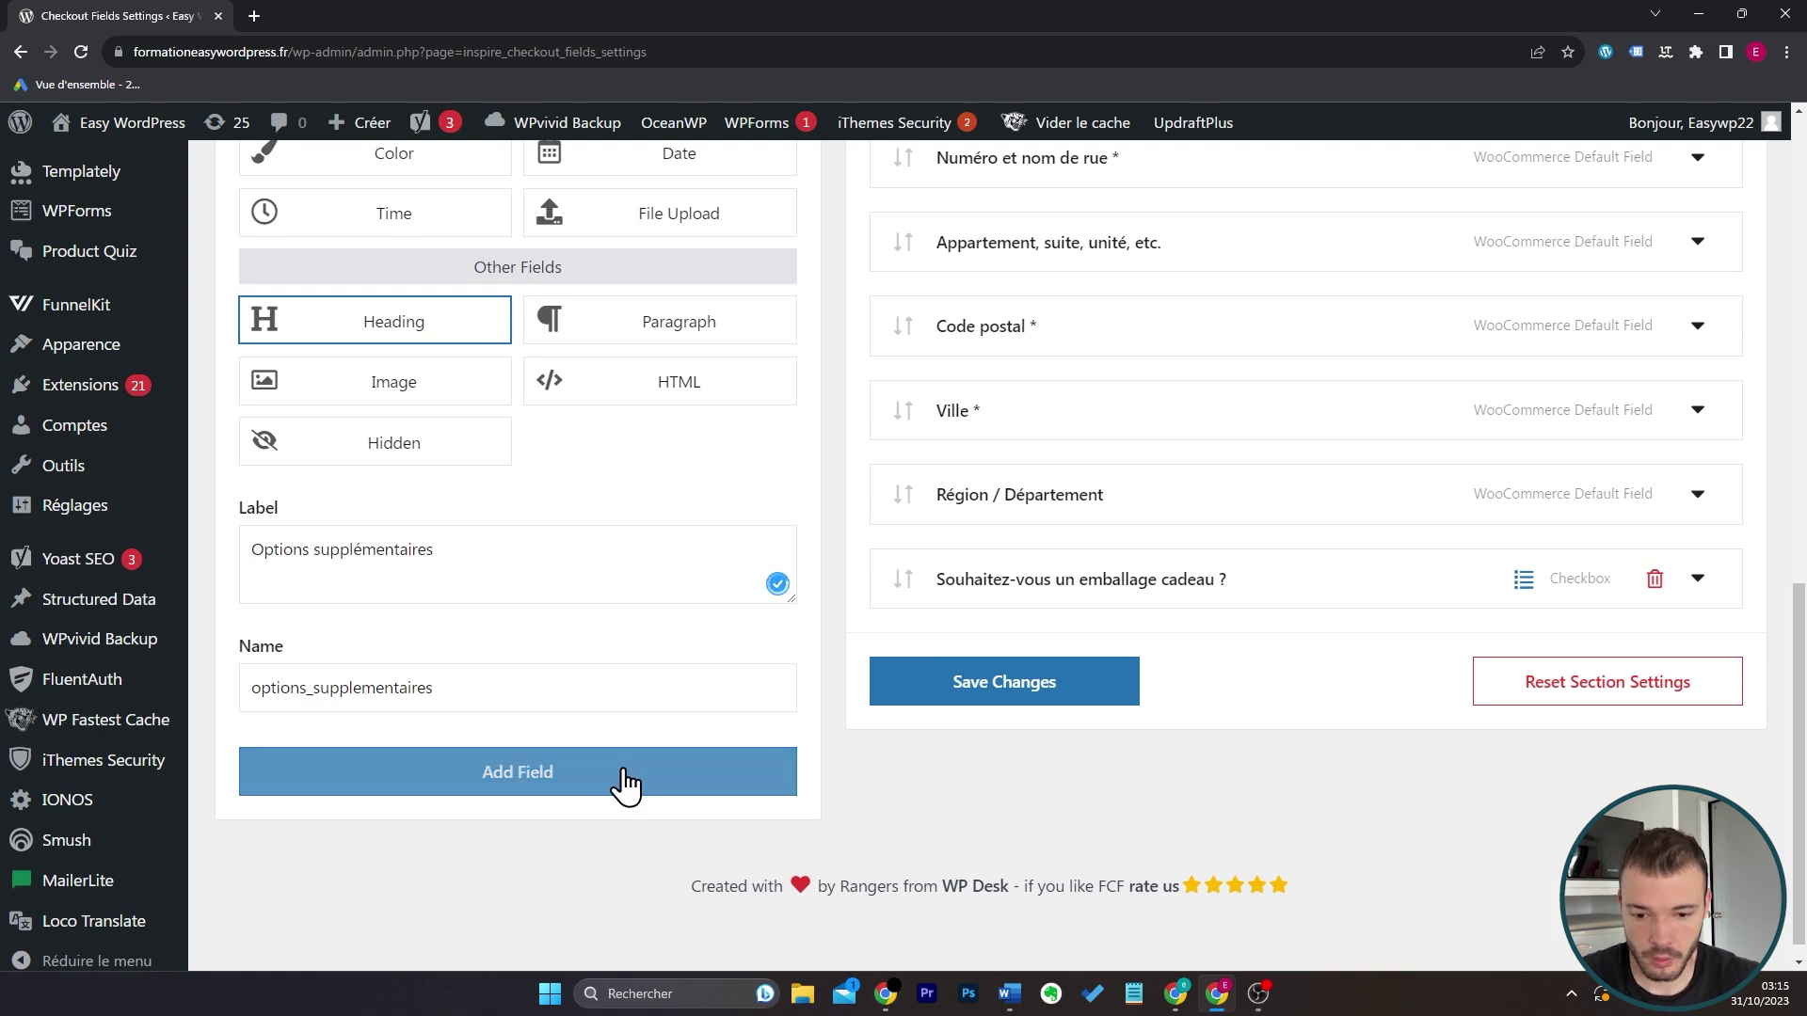
{"action": "left_click", "coordinate": [624, 776]}
{"action": "left_click_drag", "start_coordinate": [1182, 653], "coordinate": [1188, 572]}
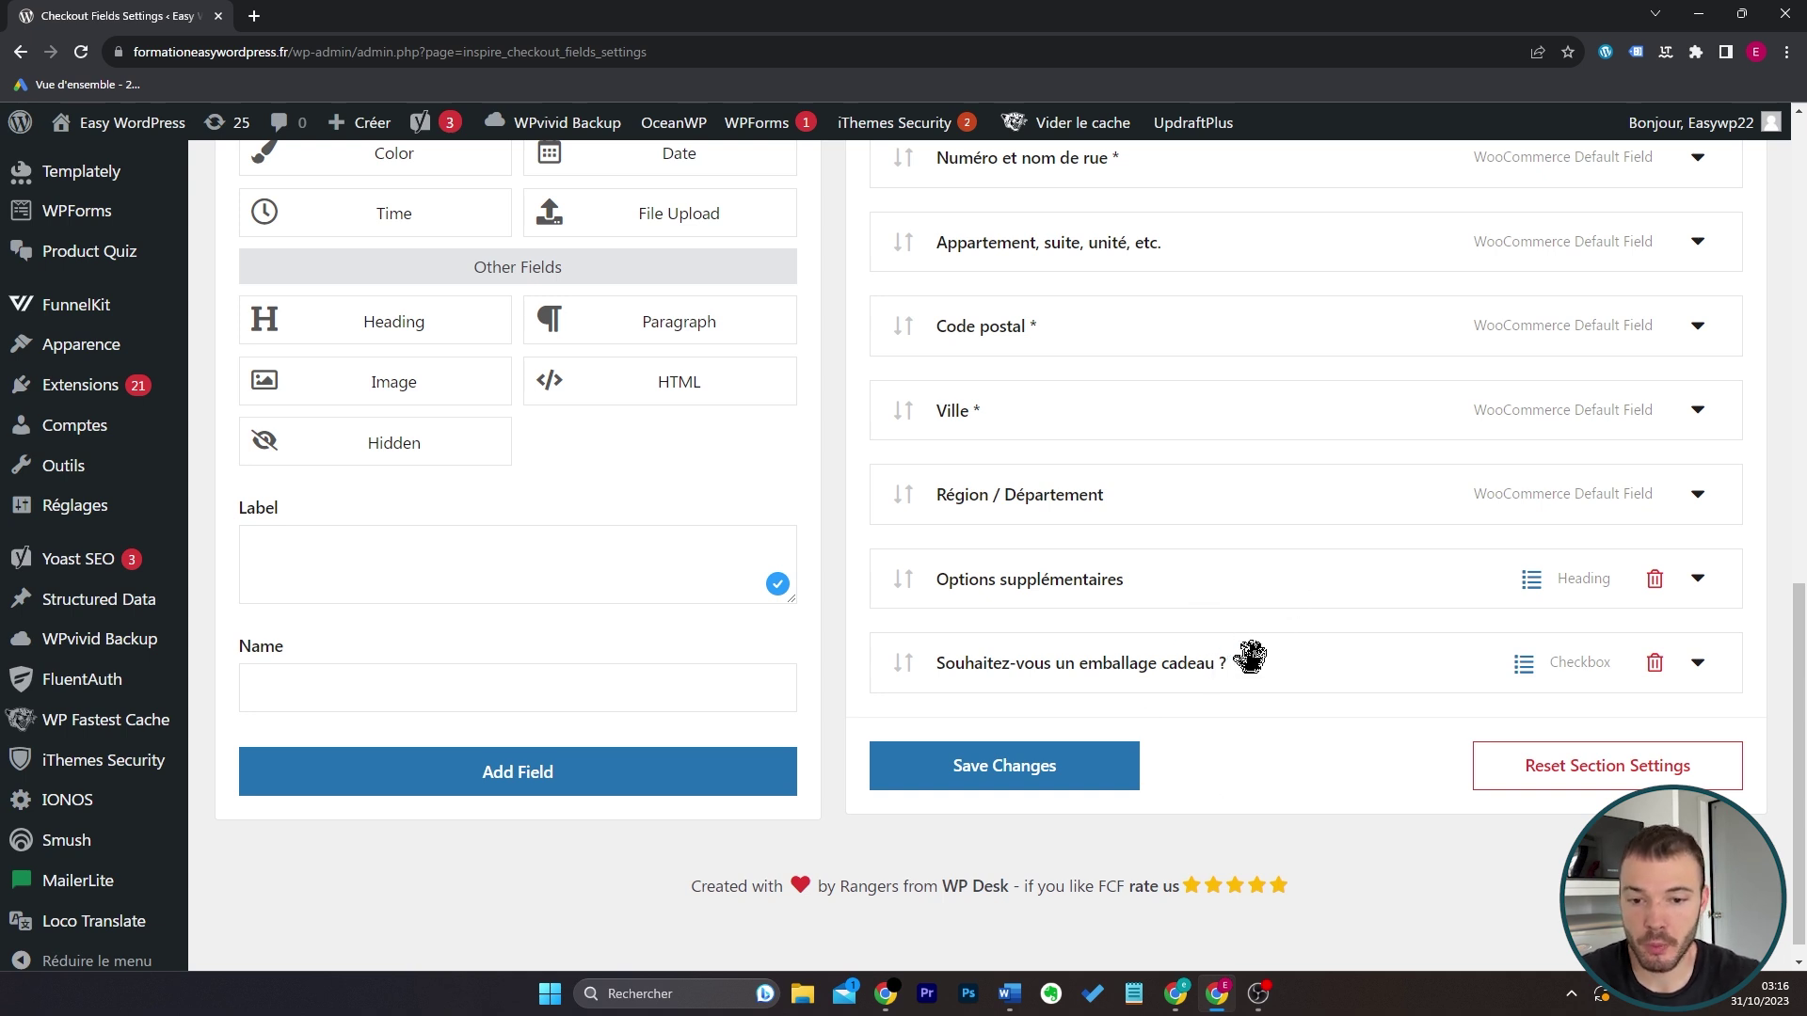
Save the changes made to the billing section of the checkout form
{"action": "scroll", "coordinate": [828, 561], "scroll_direction": "up", "scroll_amount": 7}
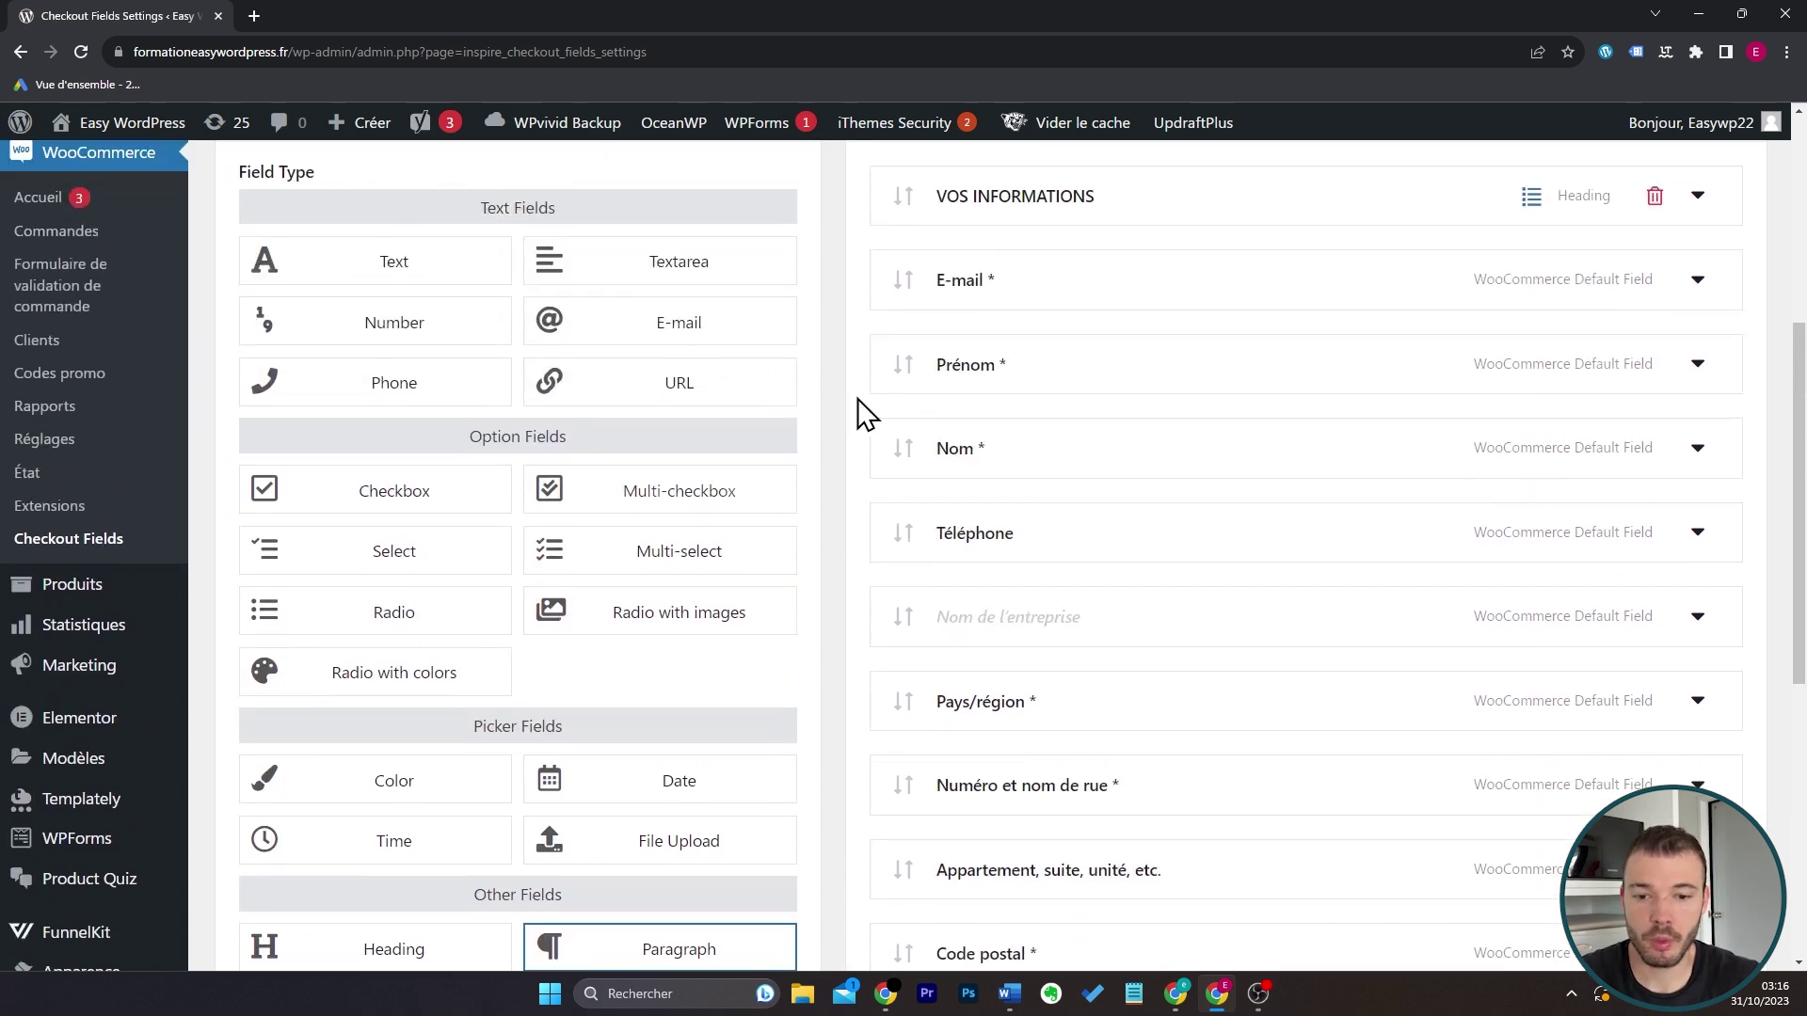
{"action": "scroll", "coordinate": [781, 456], "scroll_direction": "up", "scroll_amount": 1}
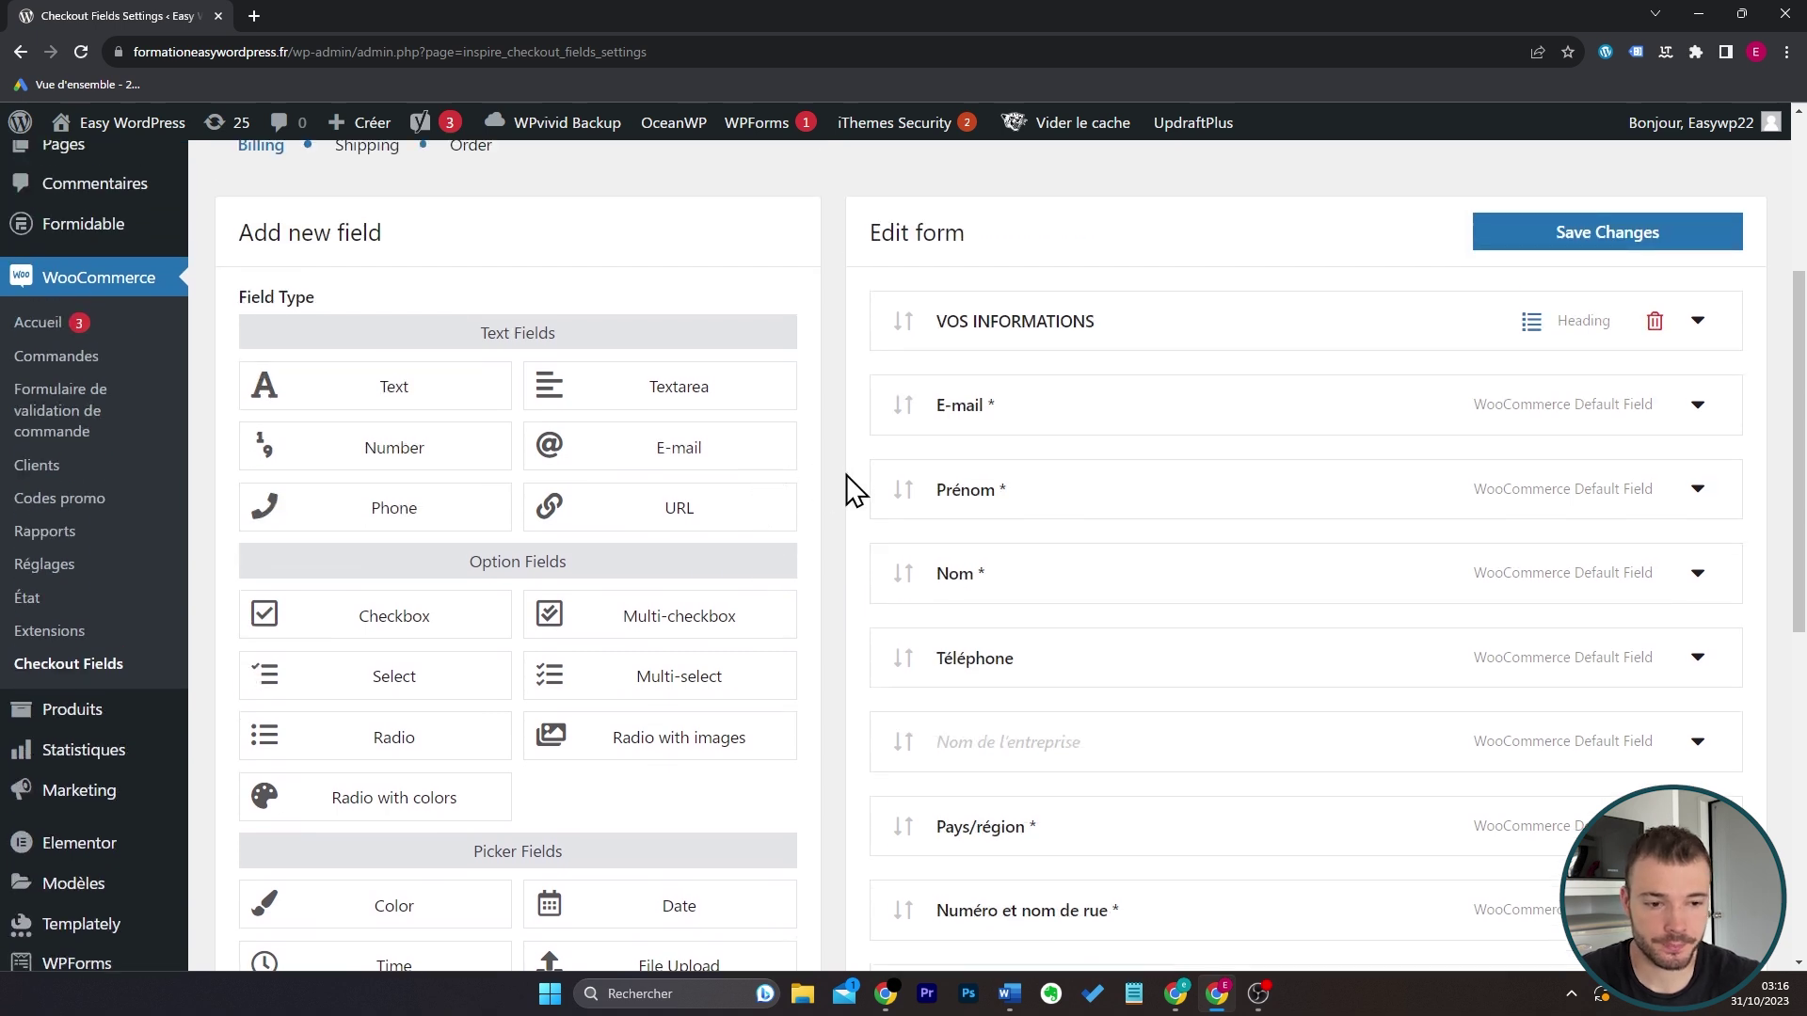
{"action": "left_click", "coordinate": [1539, 247]}
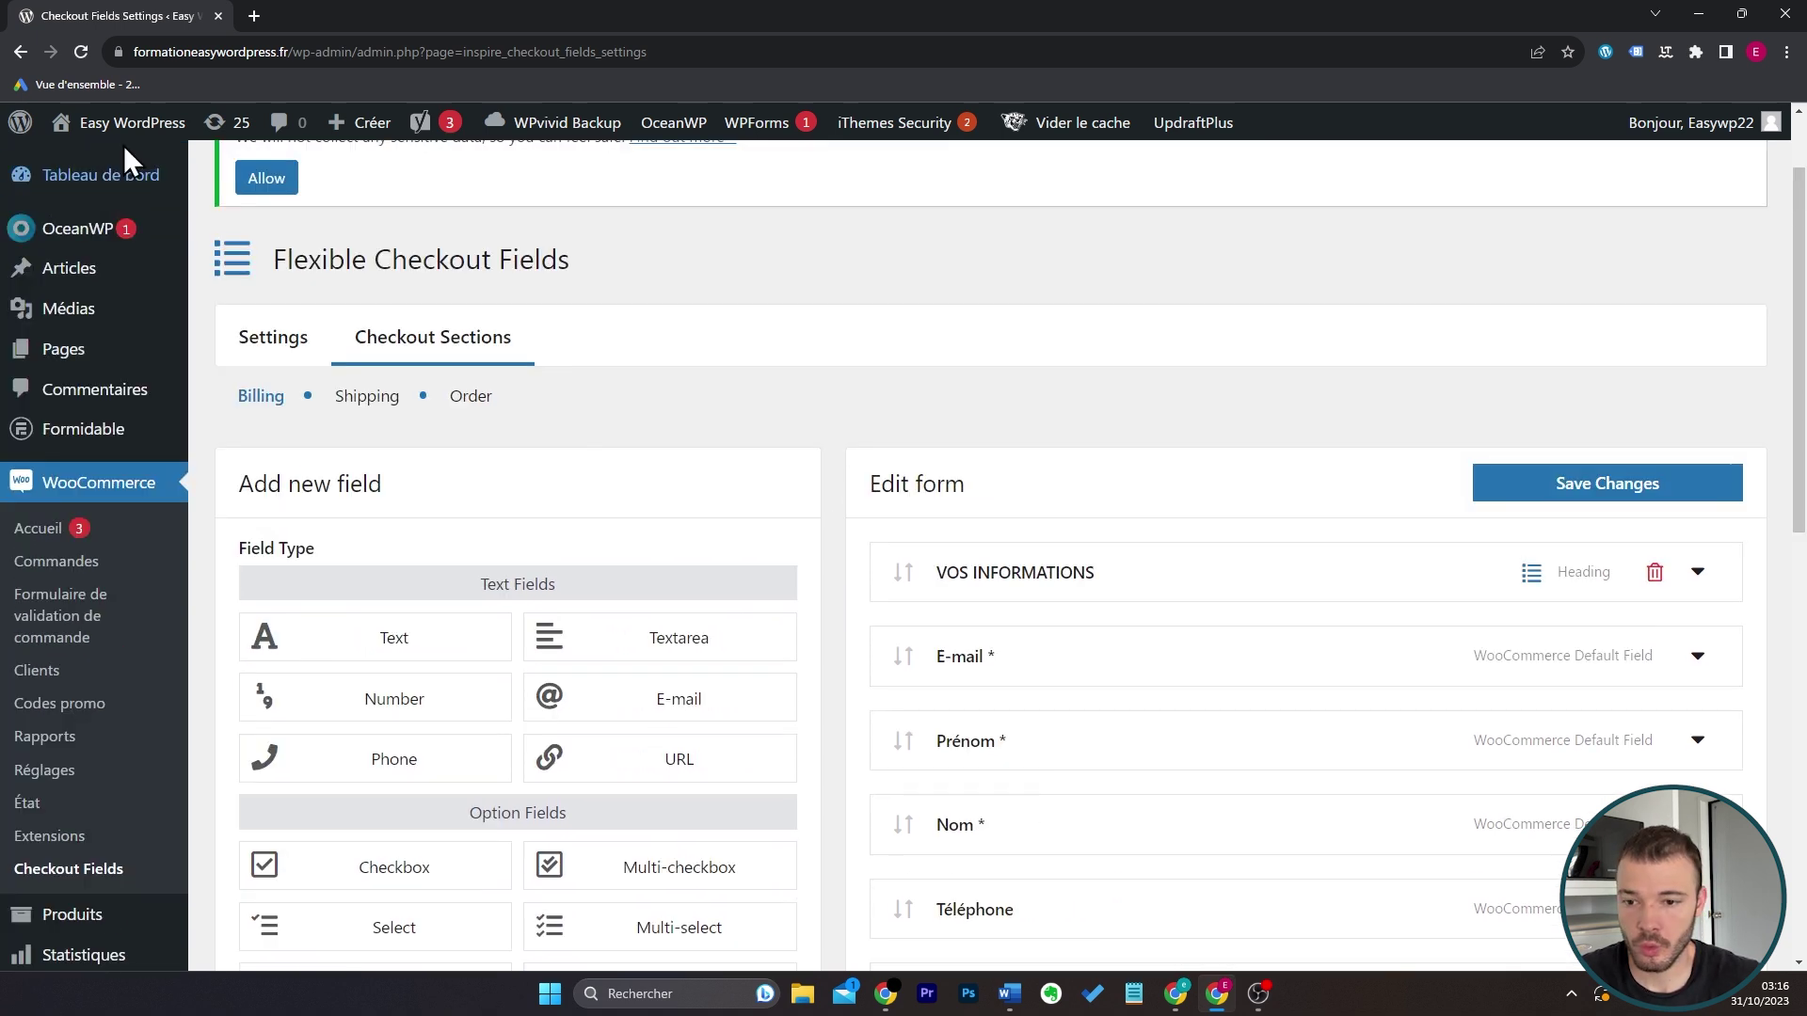
Open the shop page in a new browser tab and go from the cart to the checkout page
{"action": "mouse_move", "coordinate": [122, 145]}
{"action": "middle_click", "coordinate": [122, 191]}
{"action": "left_click", "coordinate": [285, 13]}
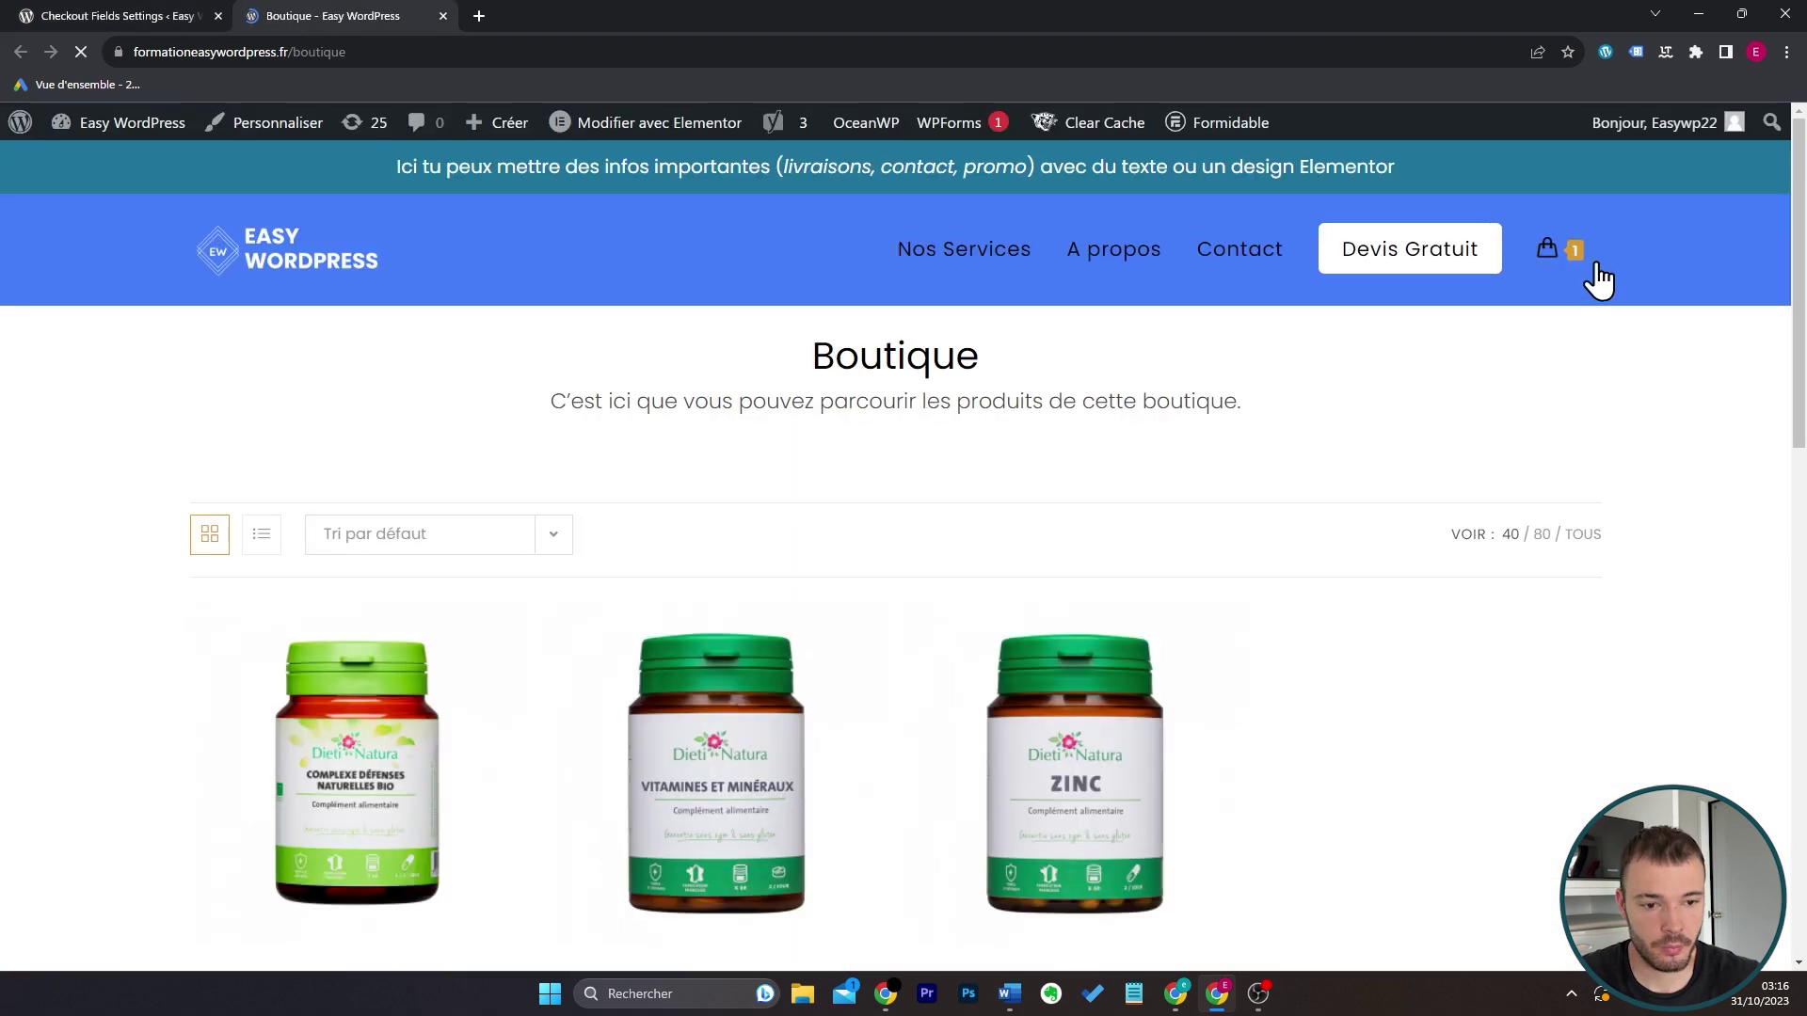
{"action": "mouse_move", "coordinate": [1555, 260]}
{"action": "left_click", "coordinate": [1530, 525]}
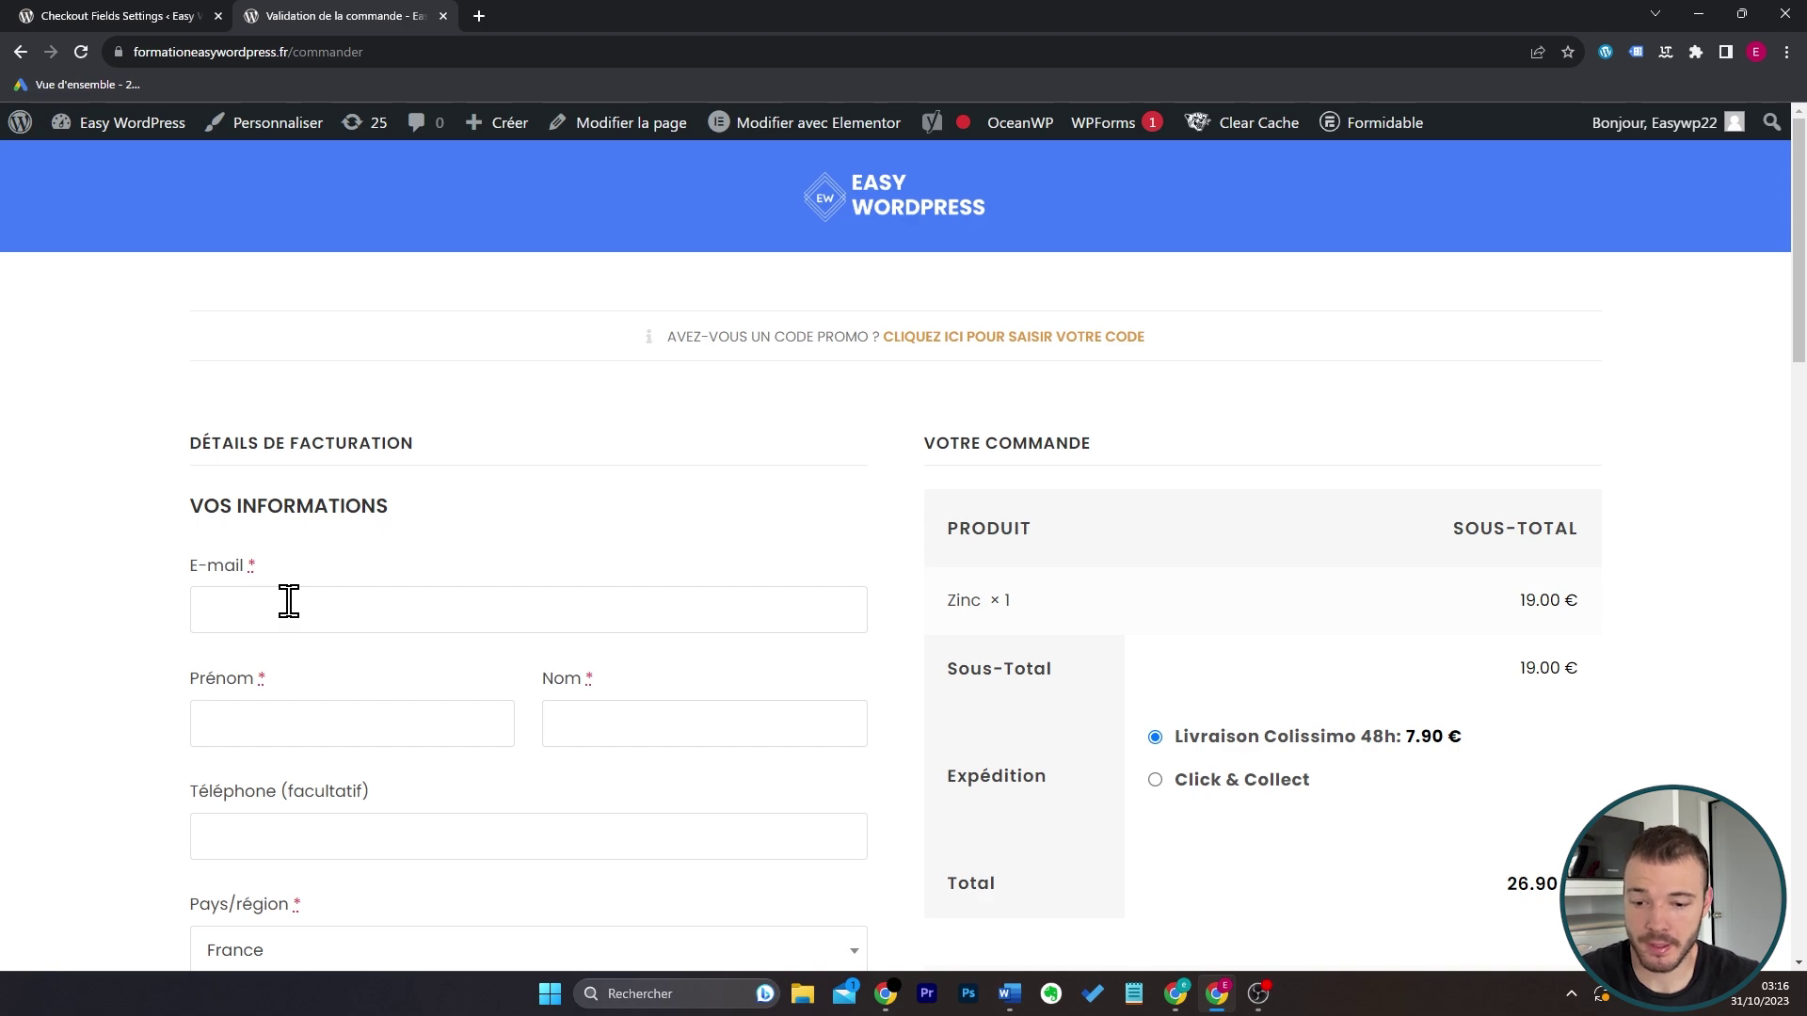
Review the billing fields on the checkout page and tick "Souhaitez-vous un emballage cadeau ?" under Options supplémentaires
{"action": "scroll", "coordinate": [132, 686], "scroll_direction": "down", "scroll_amount": 9}
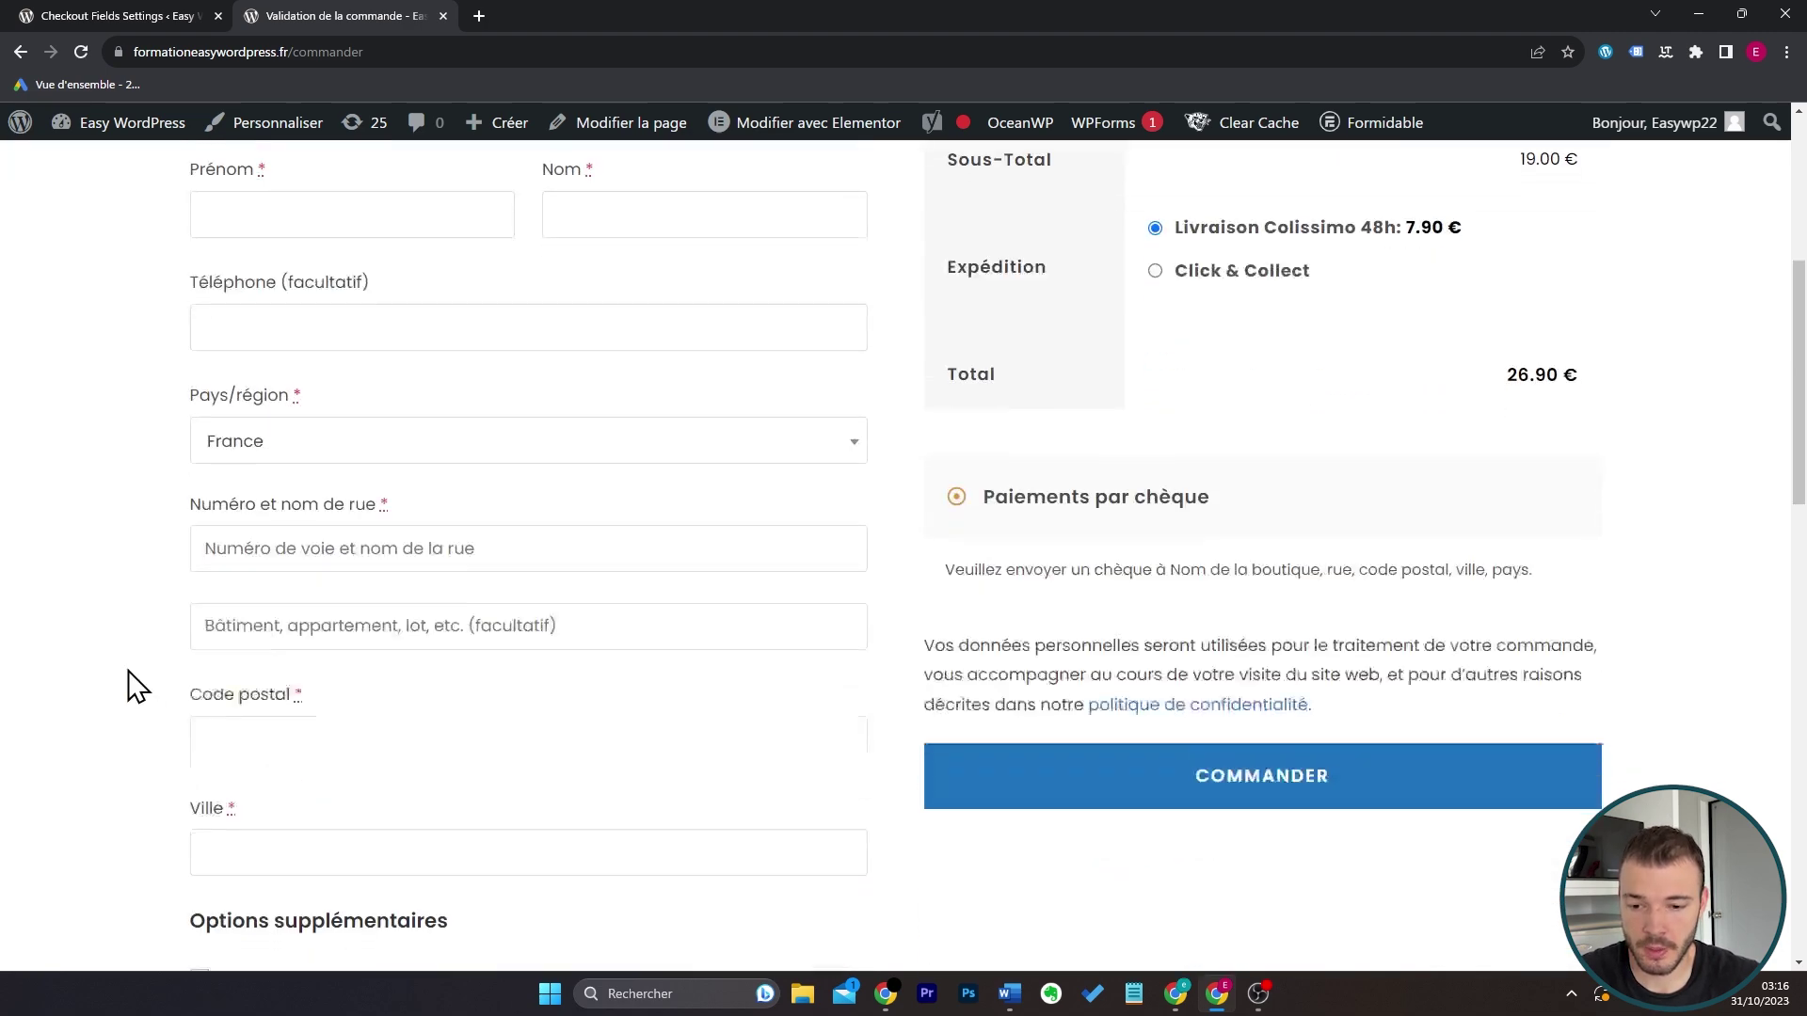
{"action": "left_click_drag", "start_coordinate": [161, 576], "coordinate": [455, 573]}
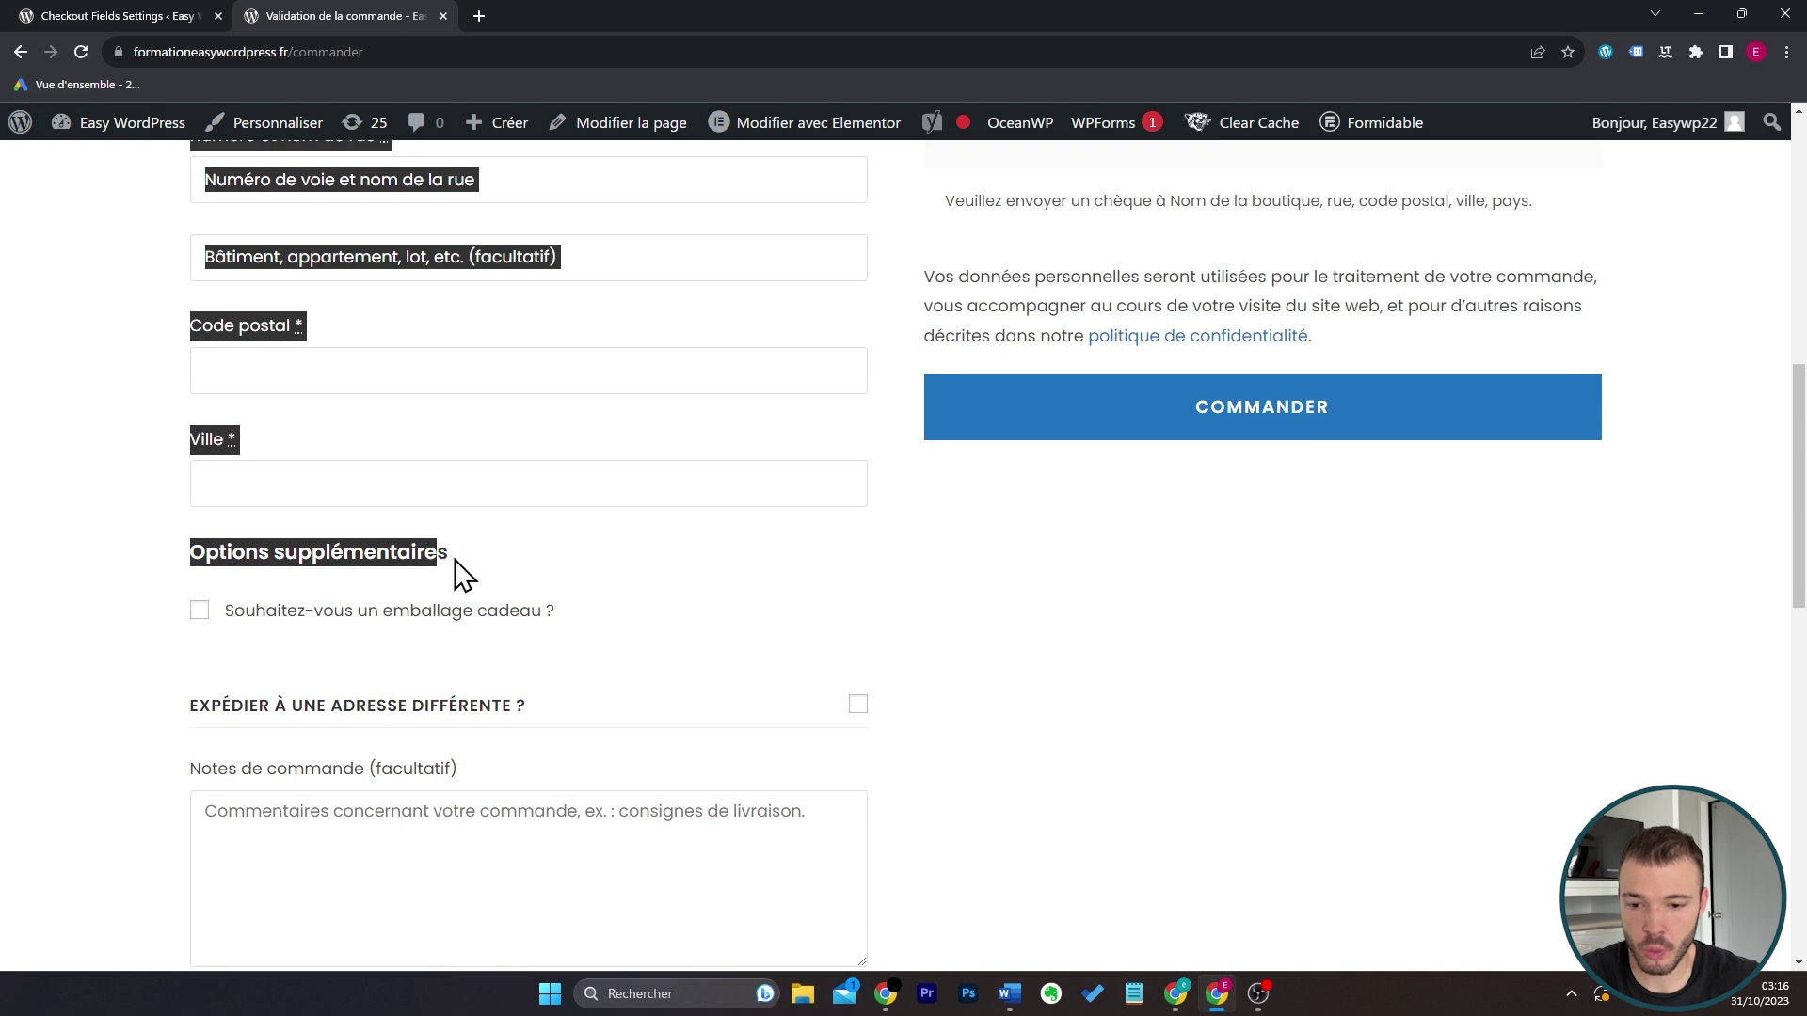
{"action": "left_click", "coordinate": [459, 562]}
{"action": "left_click", "coordinate": [200, 613]}
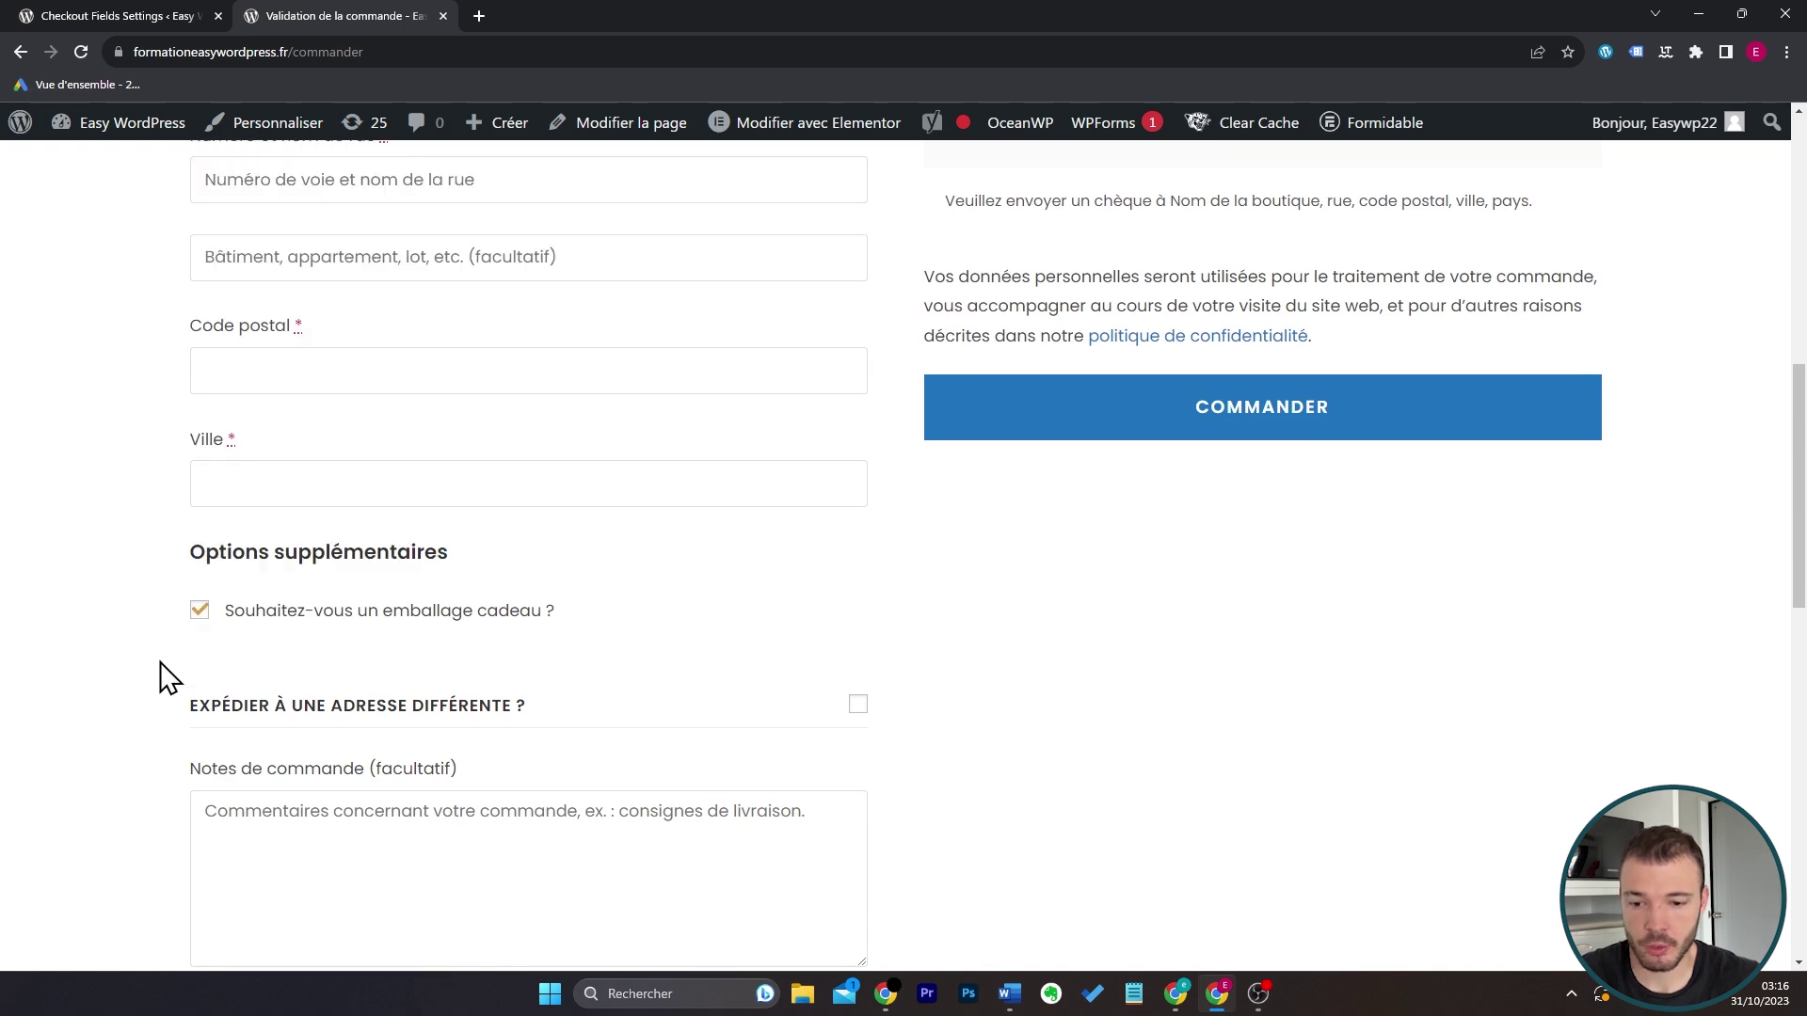
Examine the Display On settings of the gift-wrapping checkbox and compare them with the field on the checkout page
{"action": "left_click", "coordinate": [132, 14]}
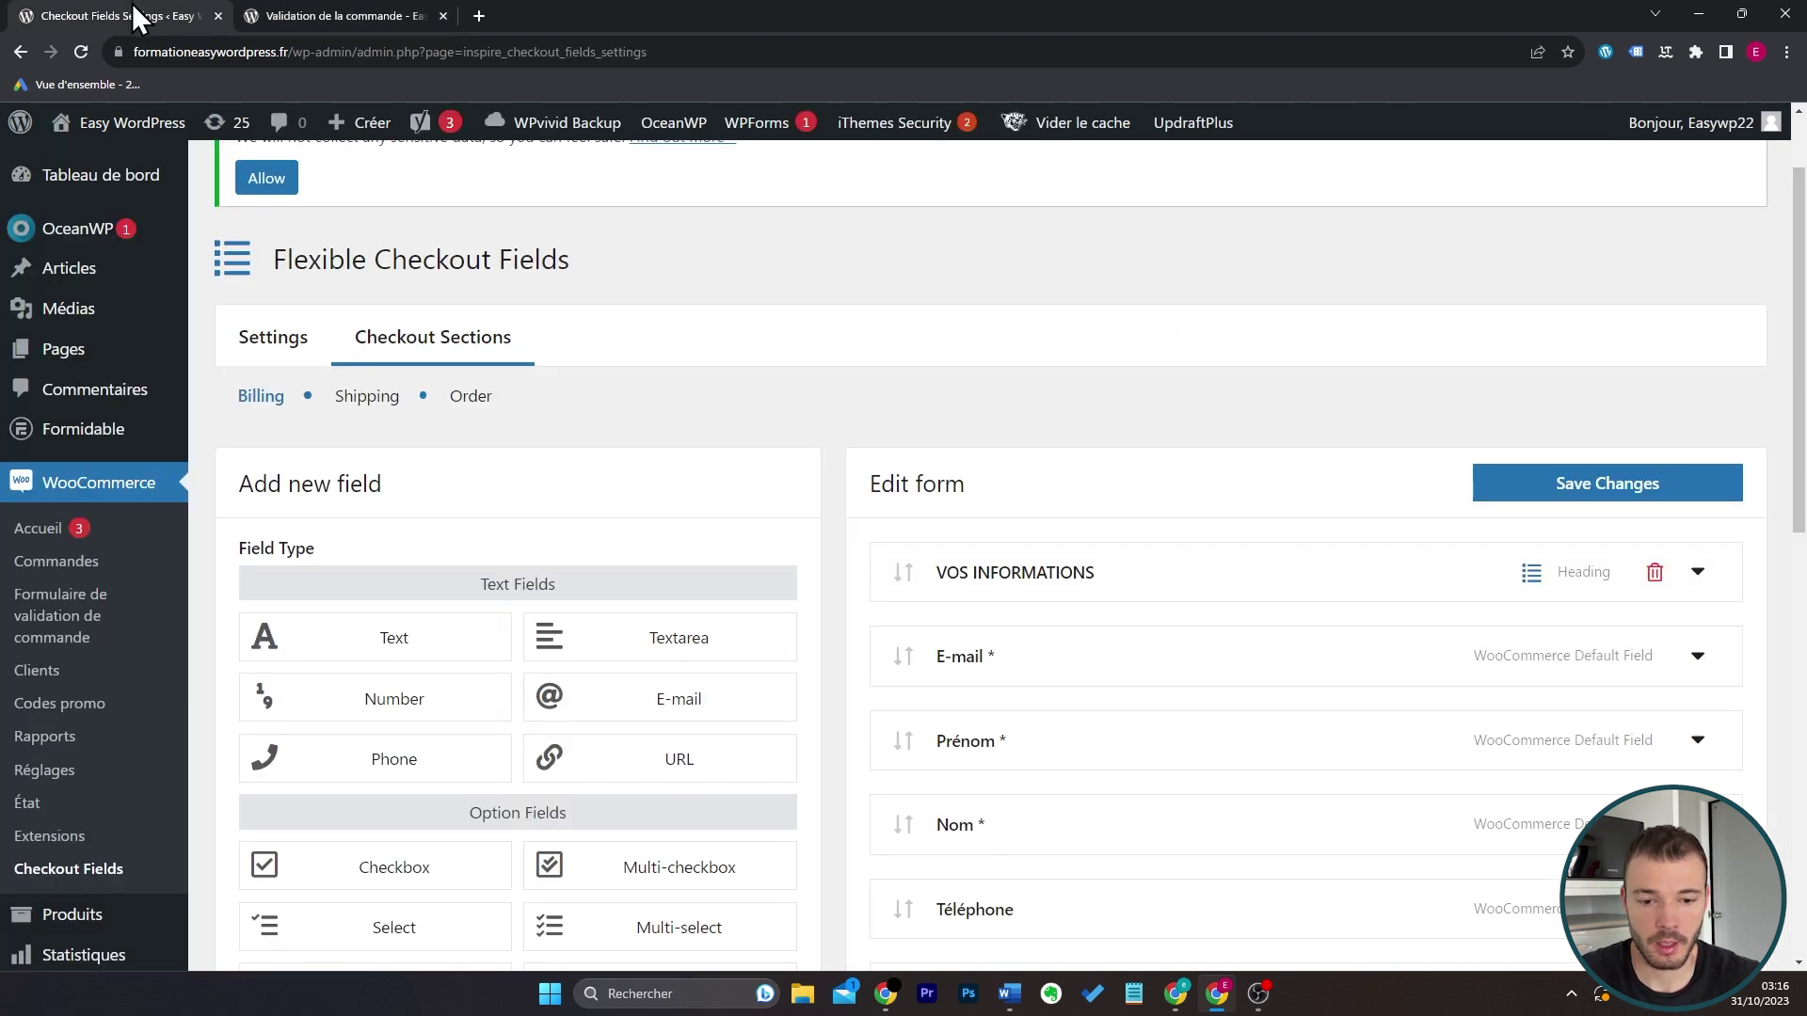
{"action": "scroll", "coordinate": [1303, 659], "scroll_direction": "down", "scroll_amount": 10}
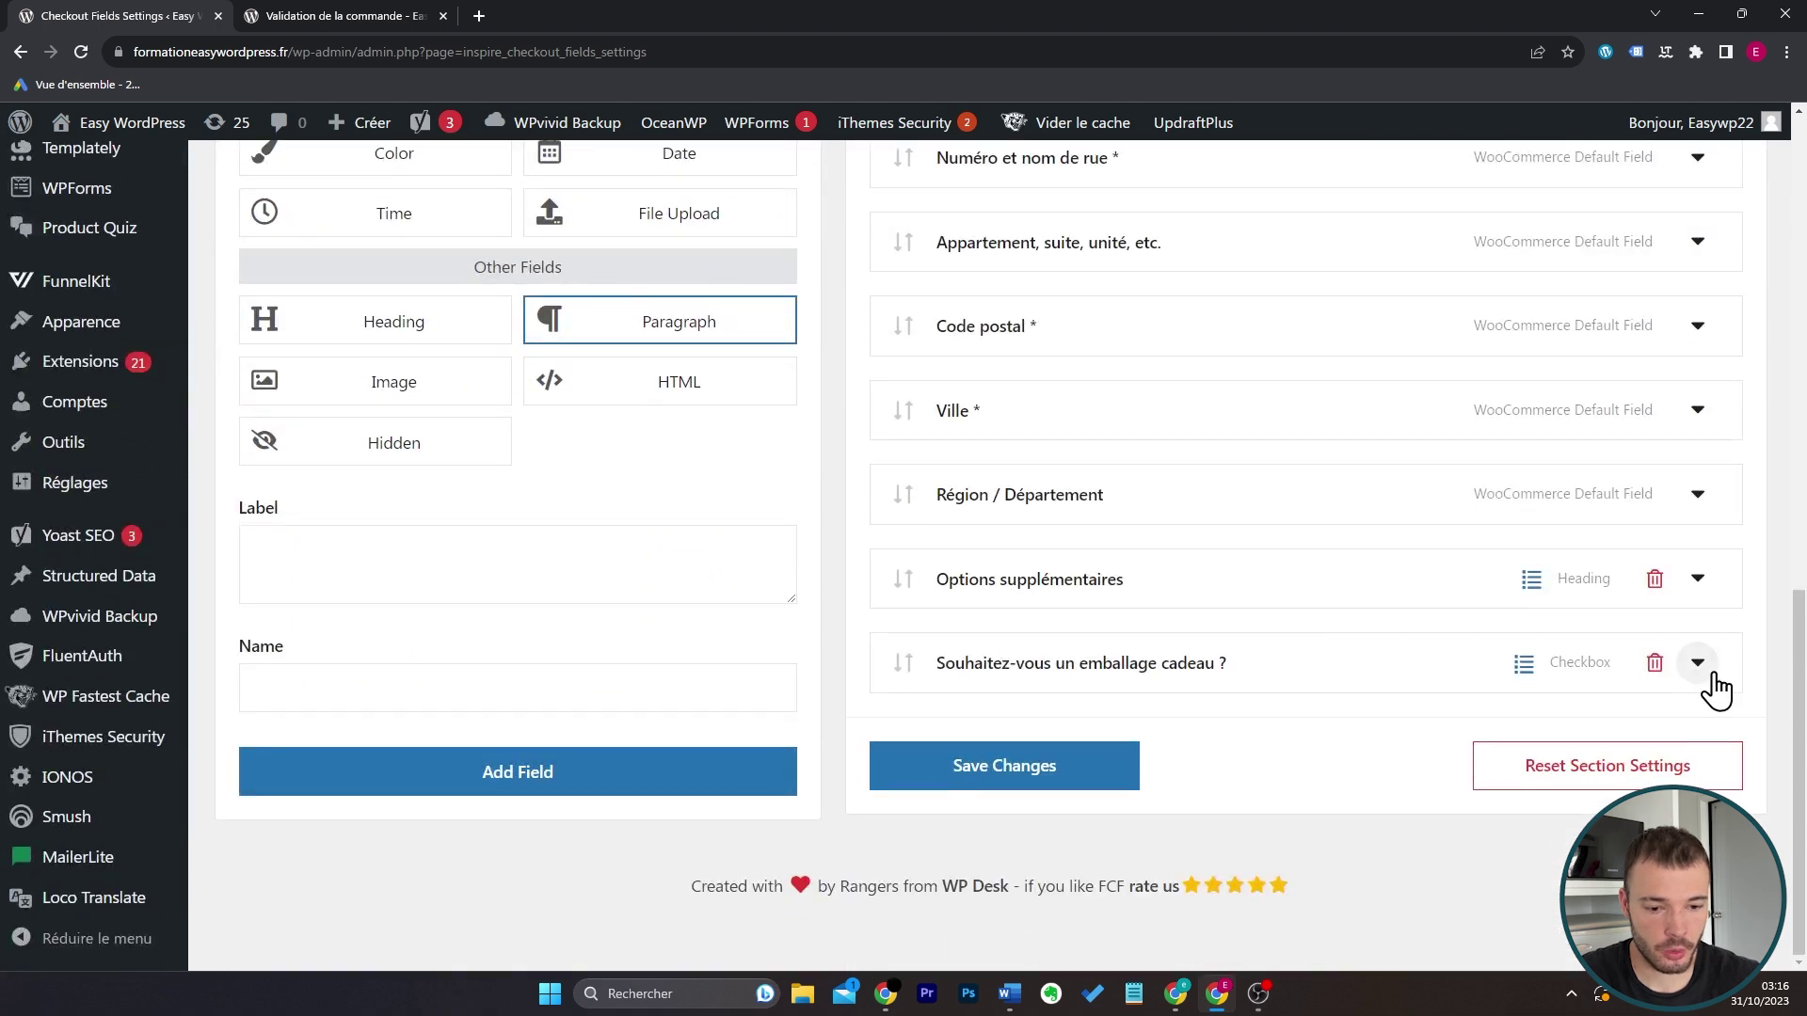
{"action": "left_click", "coordinate": [1698, 676]}
{"action": "scroll", "coordinate": [1295, 738], "scroll_direction": "down", "scroll_amount": 1}
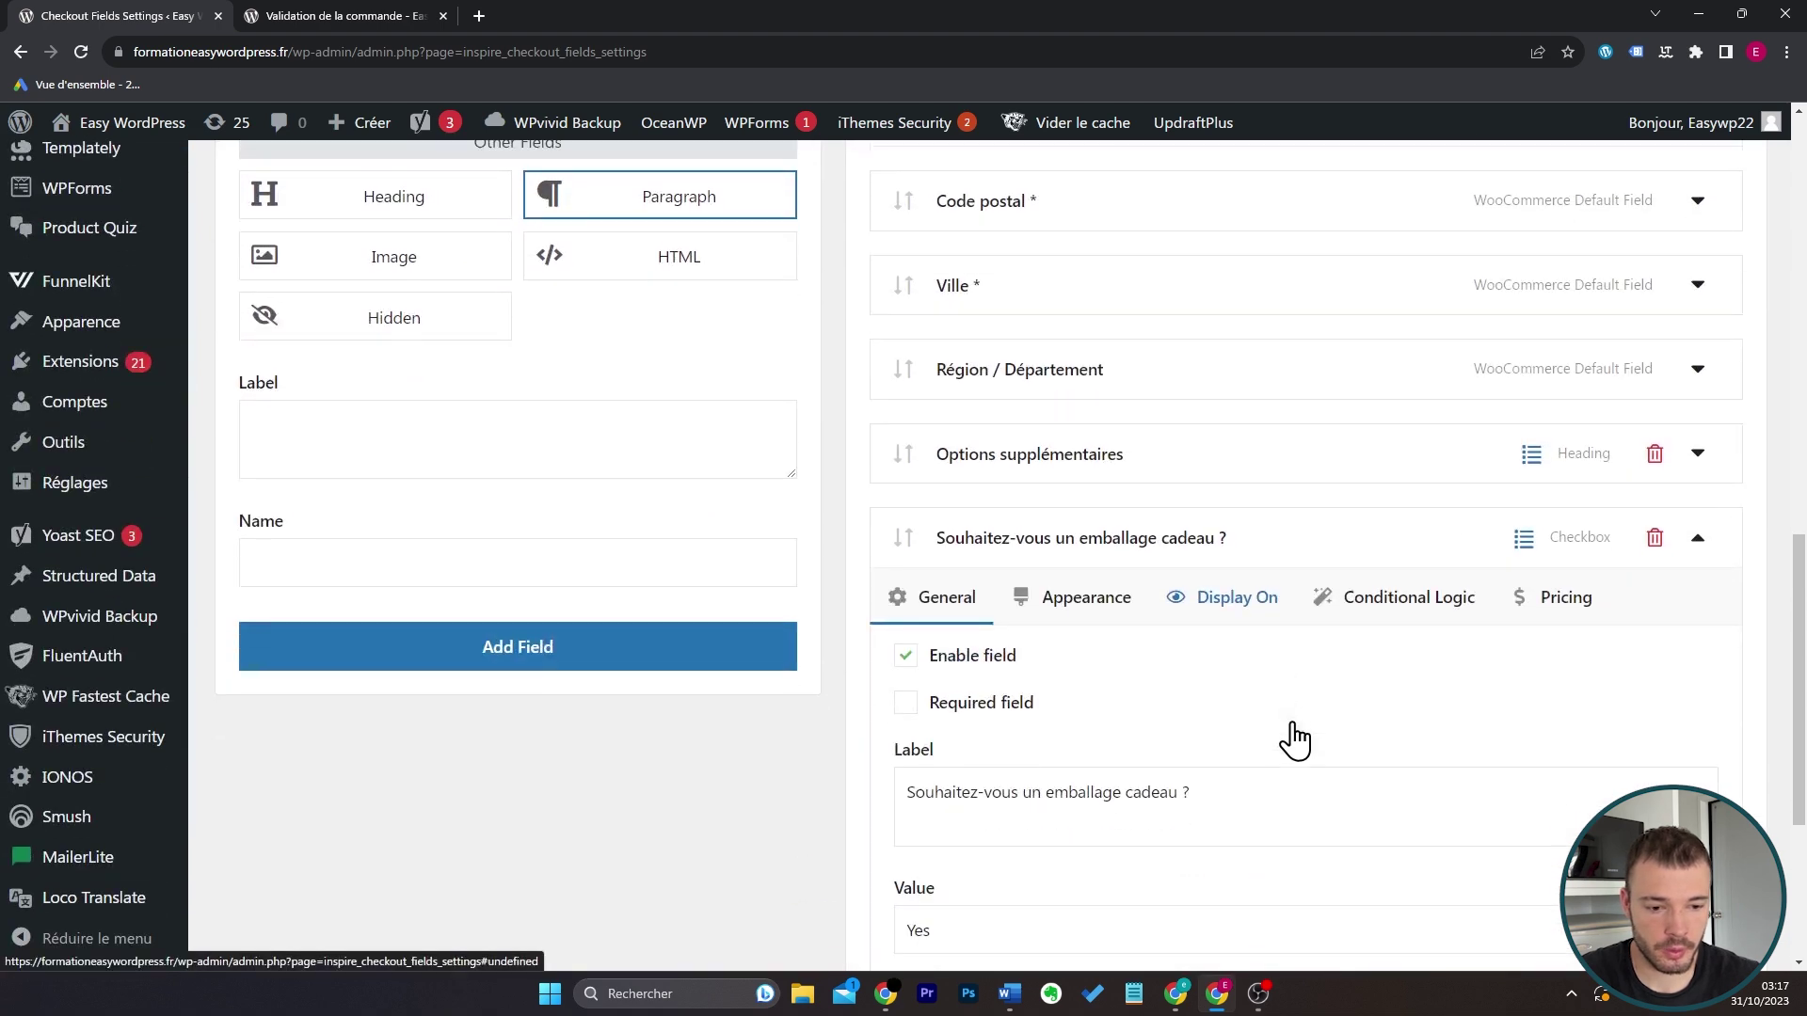
{"action": "left_click", "coordinate": [1229, 602]}
{"action": "scroll", "coordinate": [1231, 650], "scroll_direction": "down", "scroll_amount": 3}
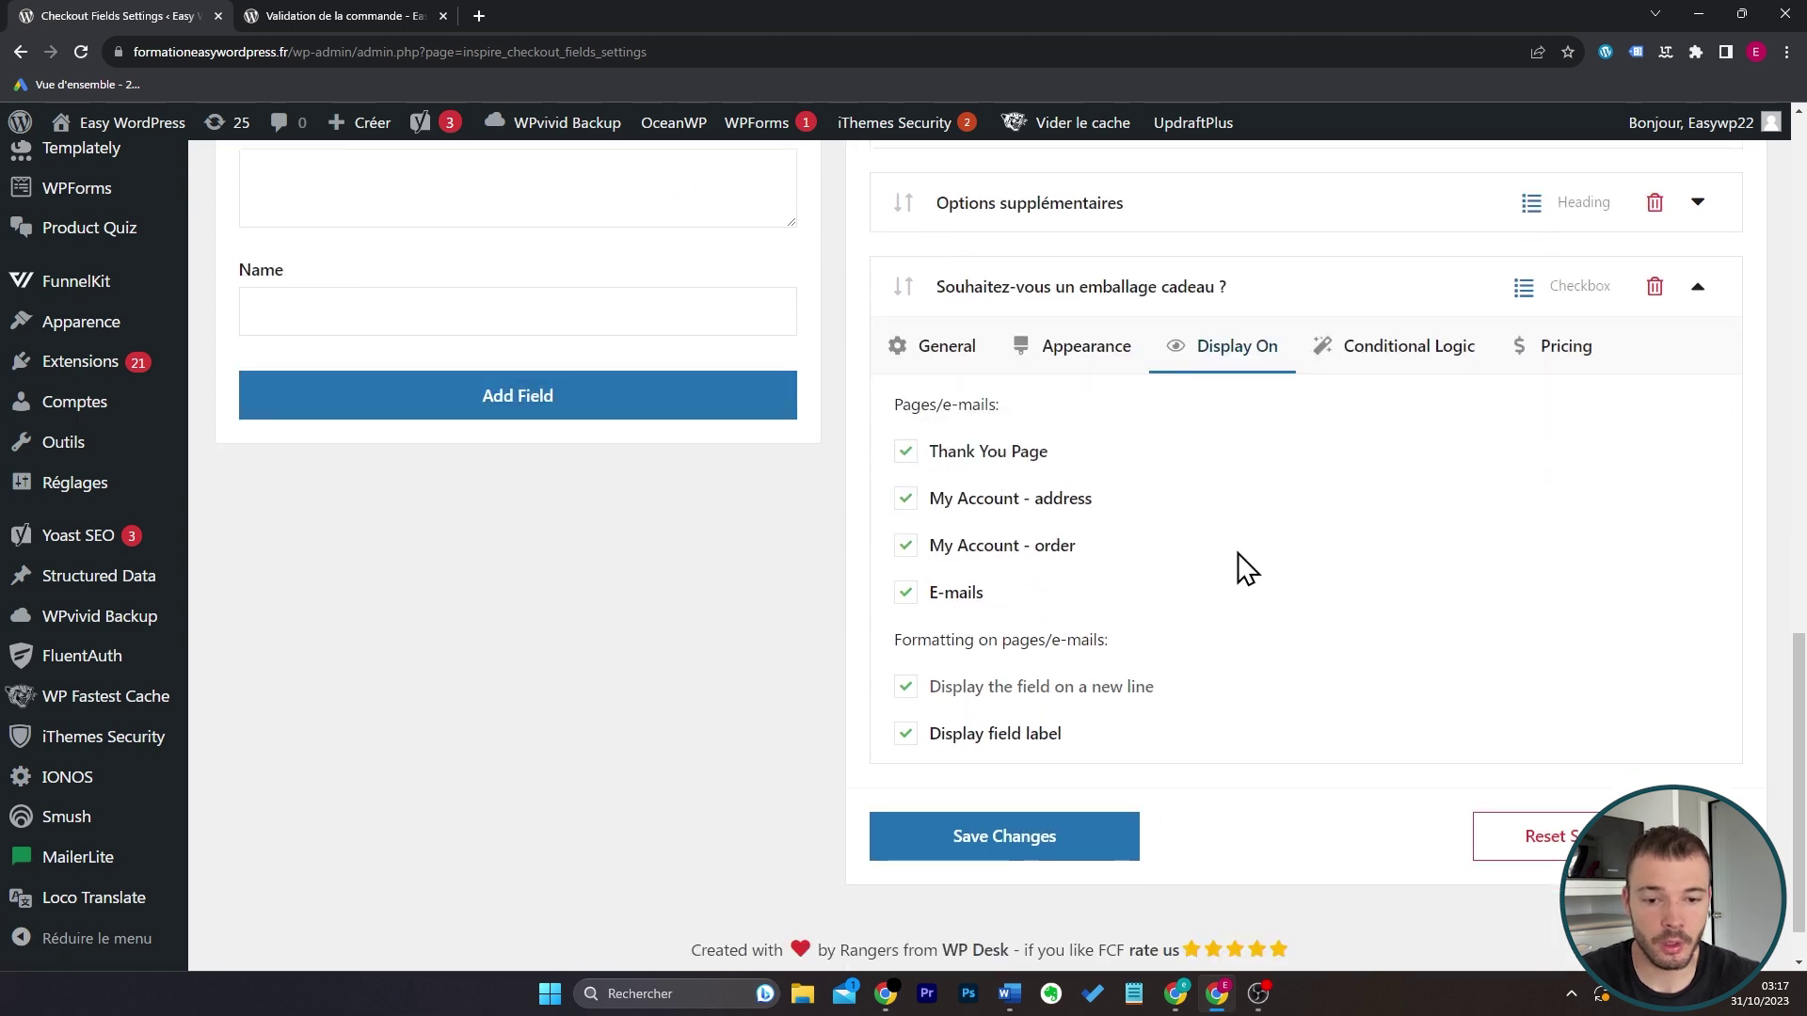
{"action": "left_click", "coordinate": [372, 8]}
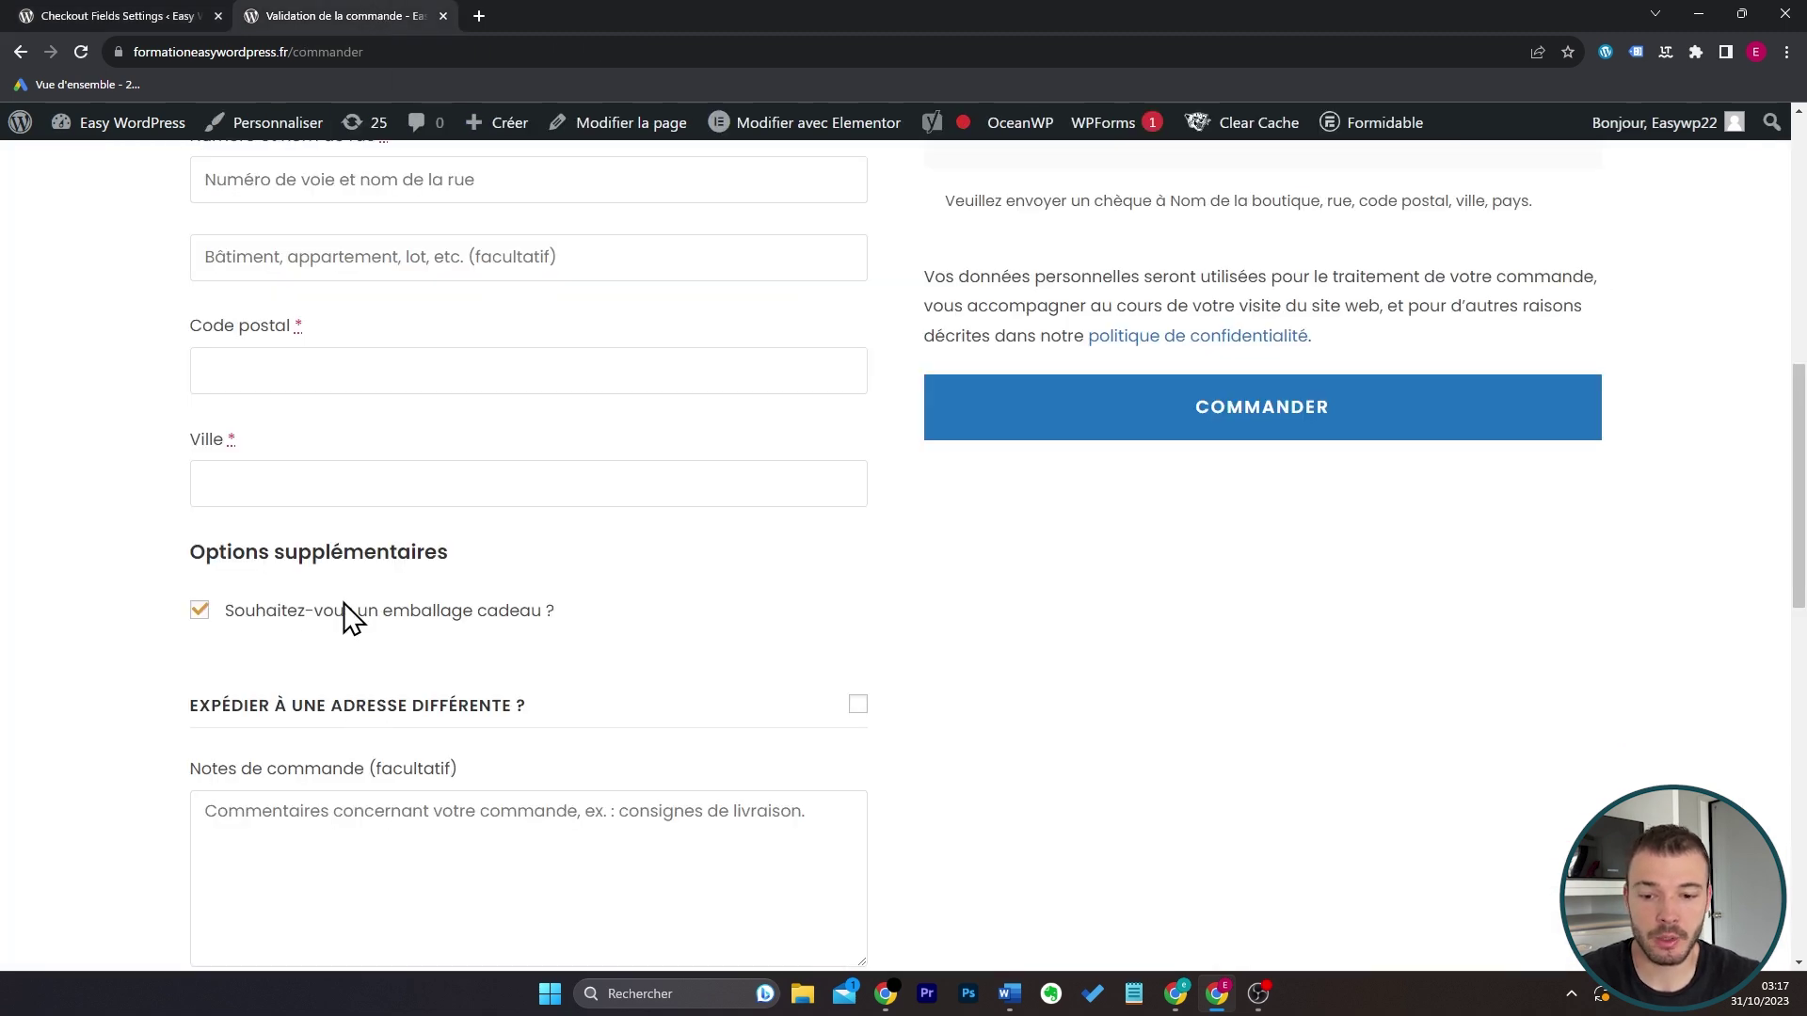
{"action": "key", "text": "ctrl+shift+Tab"}
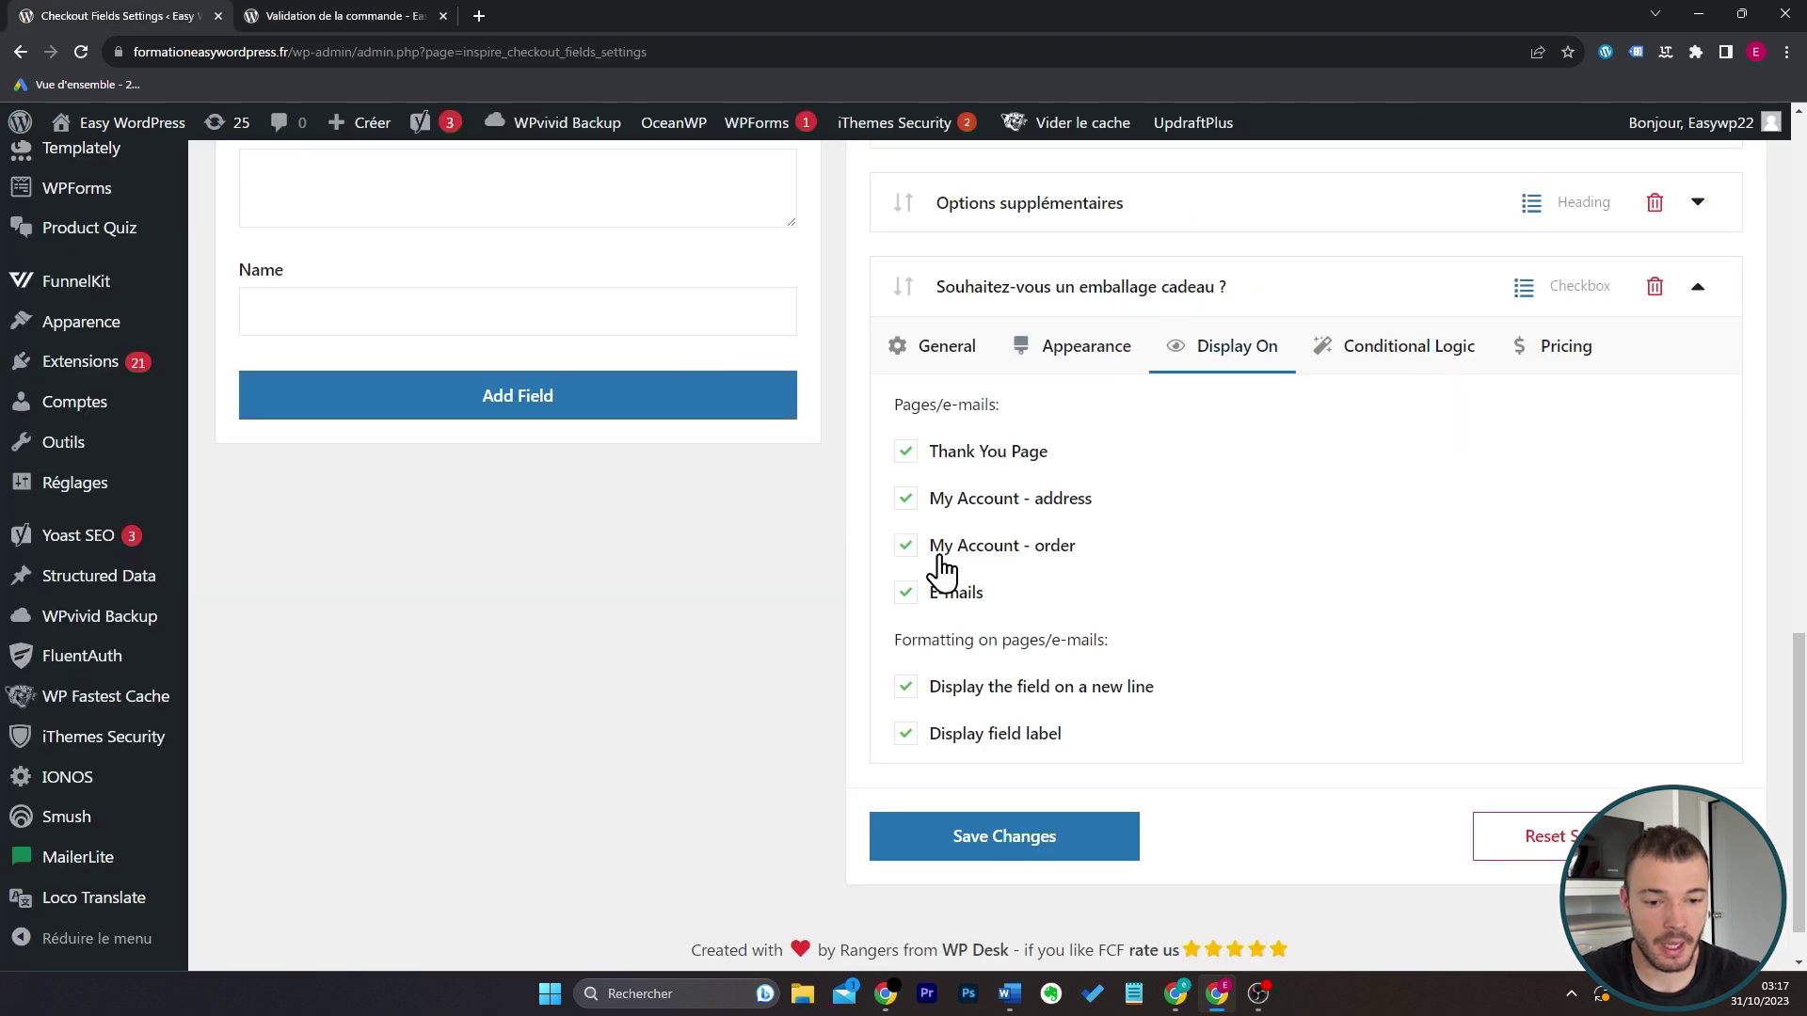